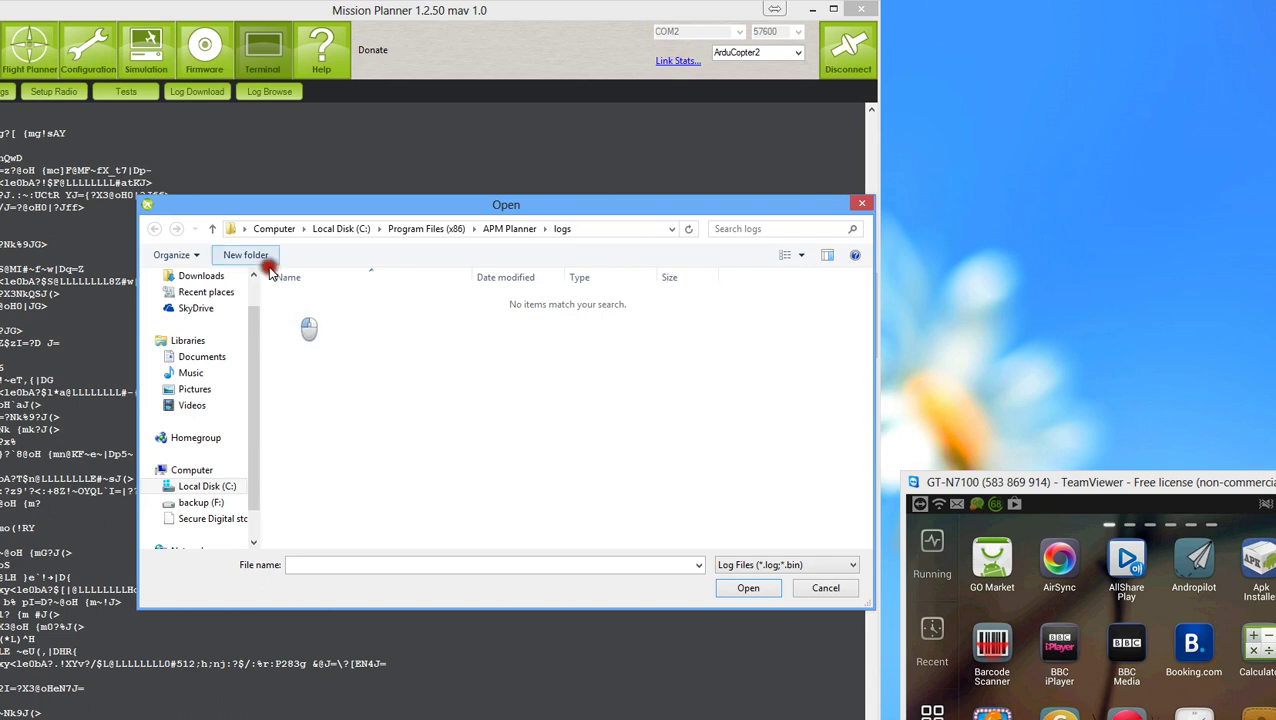
Cancel opening a log file and close the log browser window.
{"action": "left_click", "coordinate": [826, 587]}
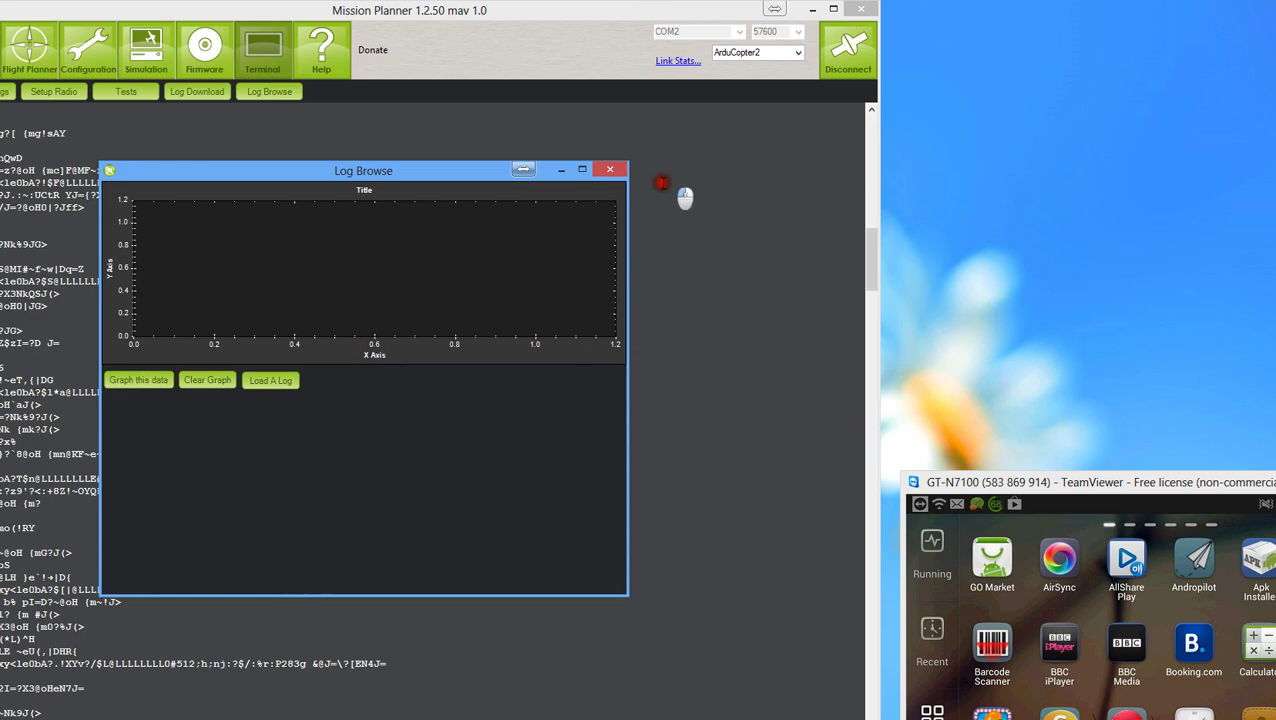
{"action": "left_click", "coordinate": [613, 170]}
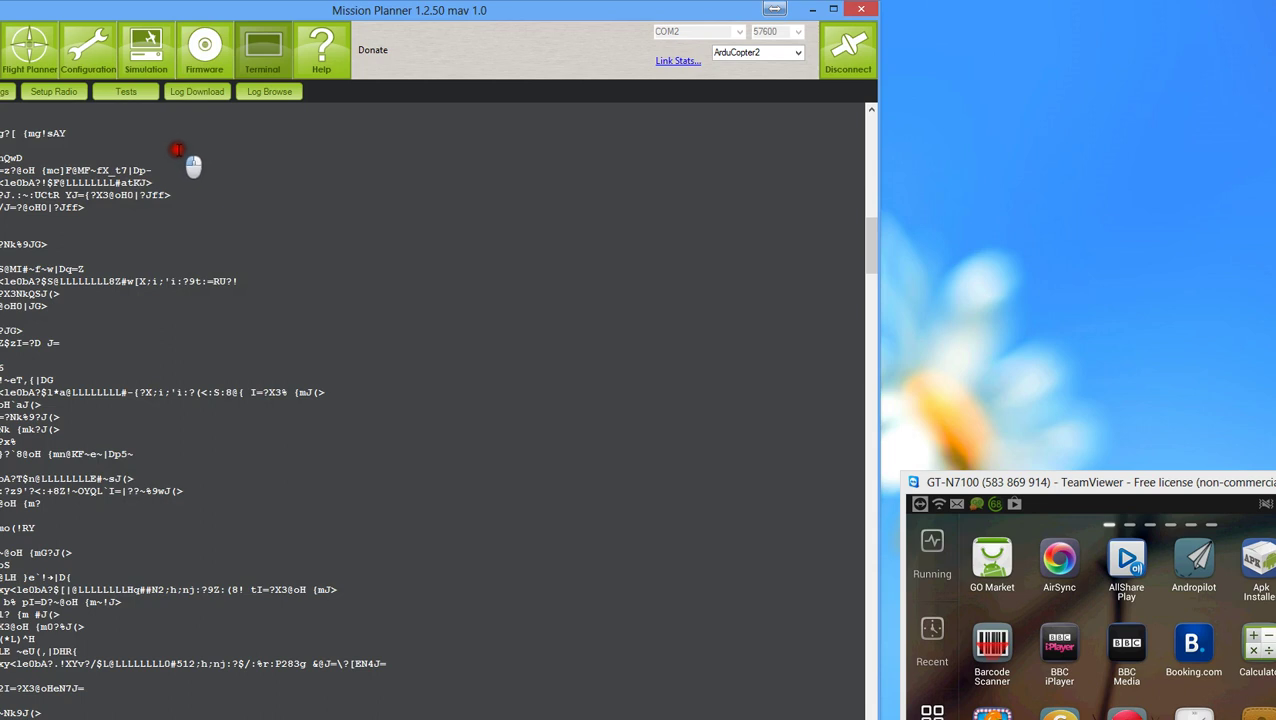
Open the configuration section, dismiss the connection notice and connect to the flight controller on COM2 at 57600.
{"action": "left_click", "coordinate": [88, 50]}
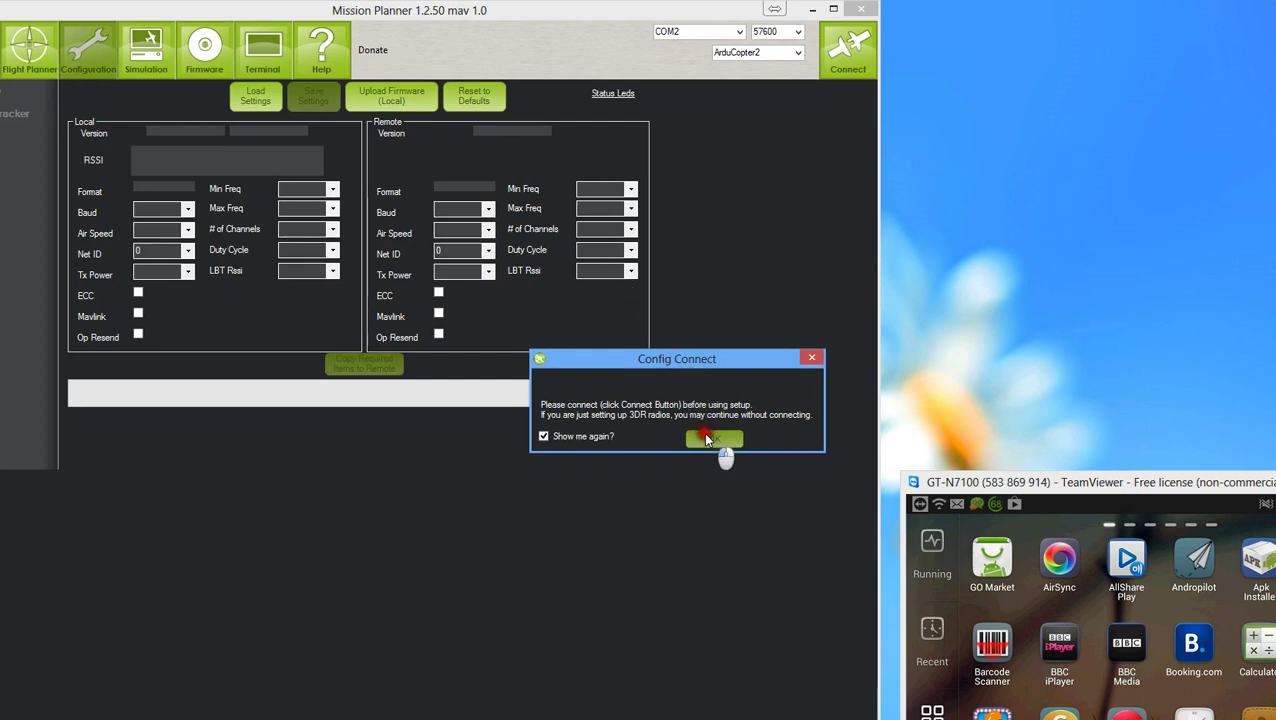
{"action": "left_click", "coordinate": [706, 438]}
{"action": "left_click", "coordinate": [850, 58]}
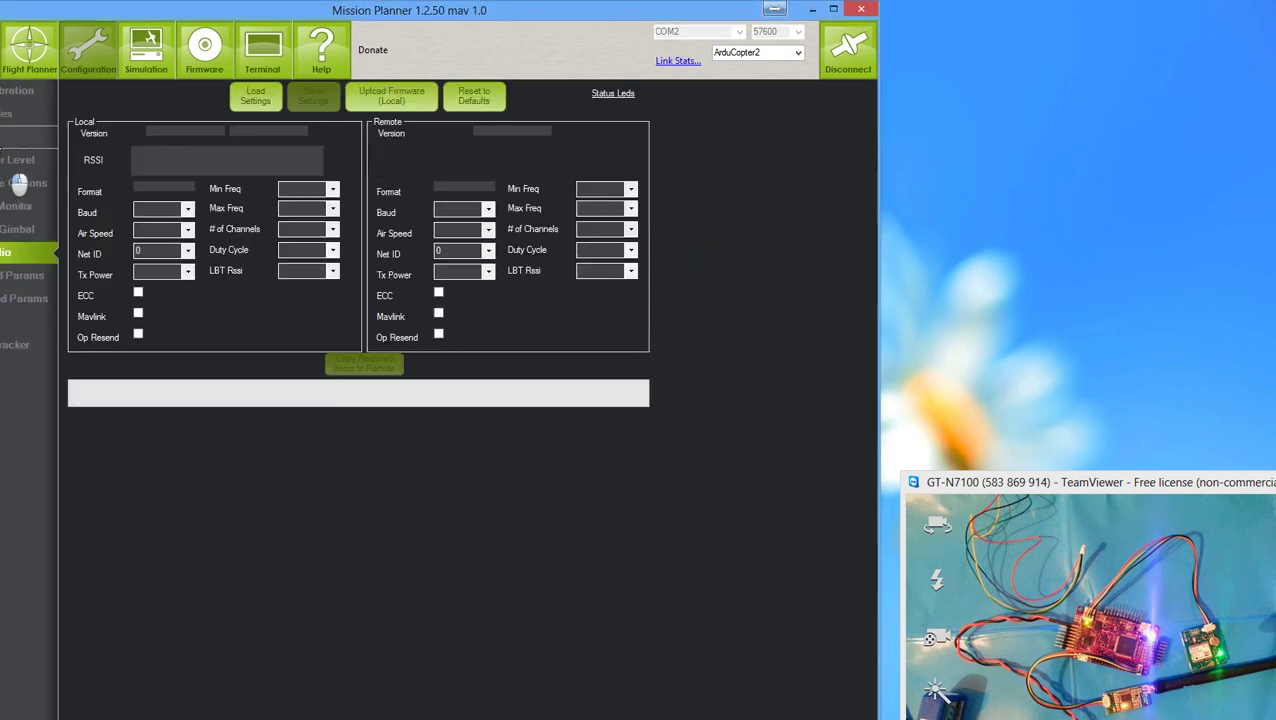
Review the radio calibration page, and bring up the mode choices for Flight Mode 1 in the flight mode settings.
{"action": "left_click", "coordinate": [15, 90]}
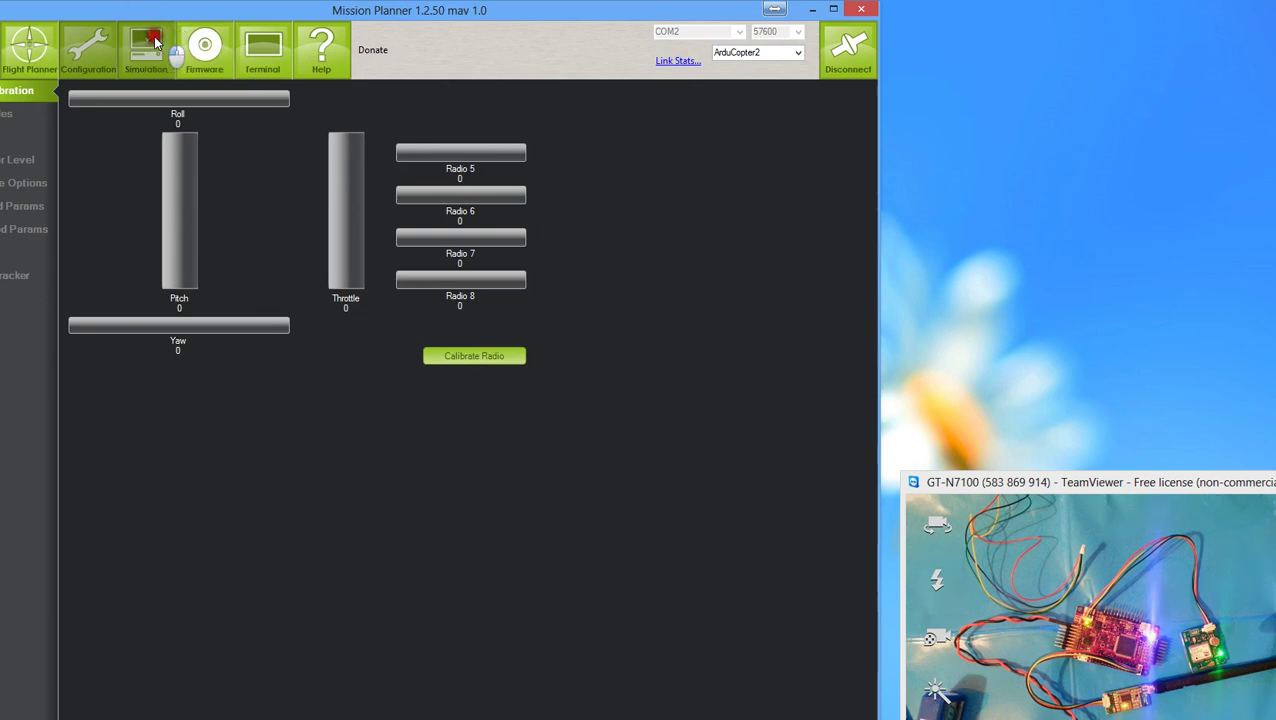
{"action": "left_click", "coordinate": [14, 116]}
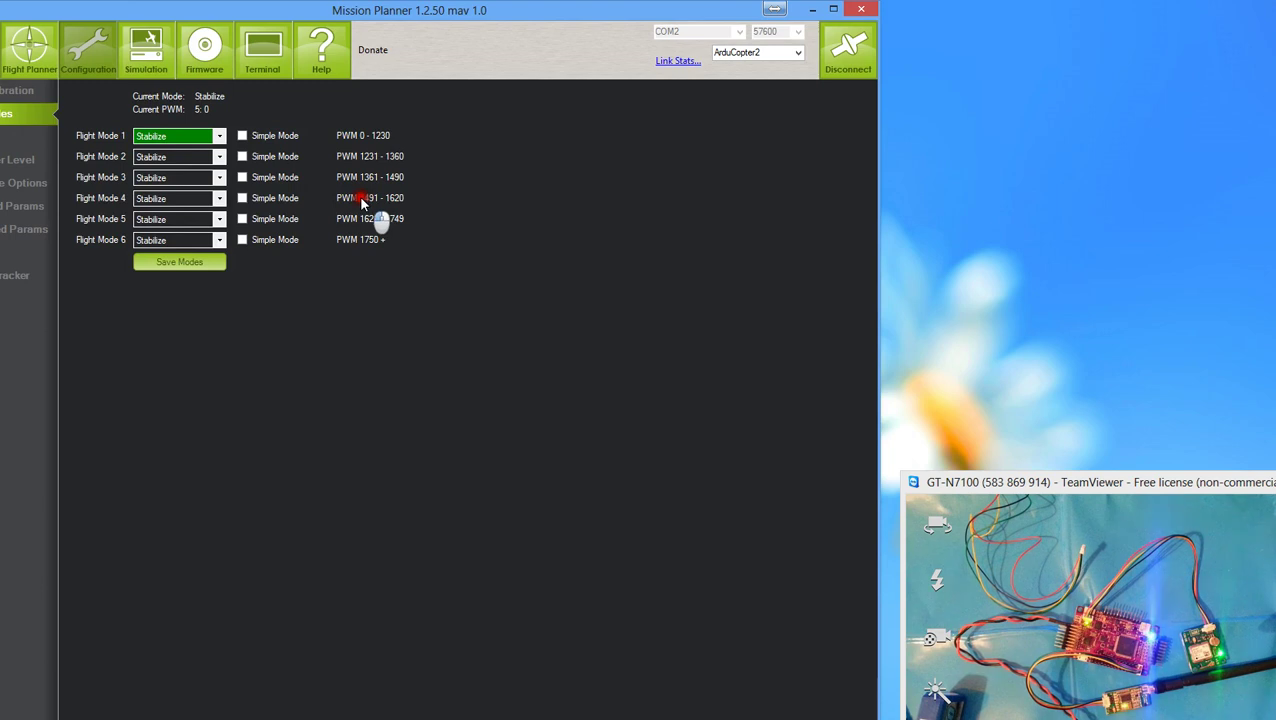
{"action": "left_click", "coordinate": [215, 142]}
{"action": "left_click", "coordinate": [222, 135]}
{"action": "left_click", "coordinate": [222, 135]}
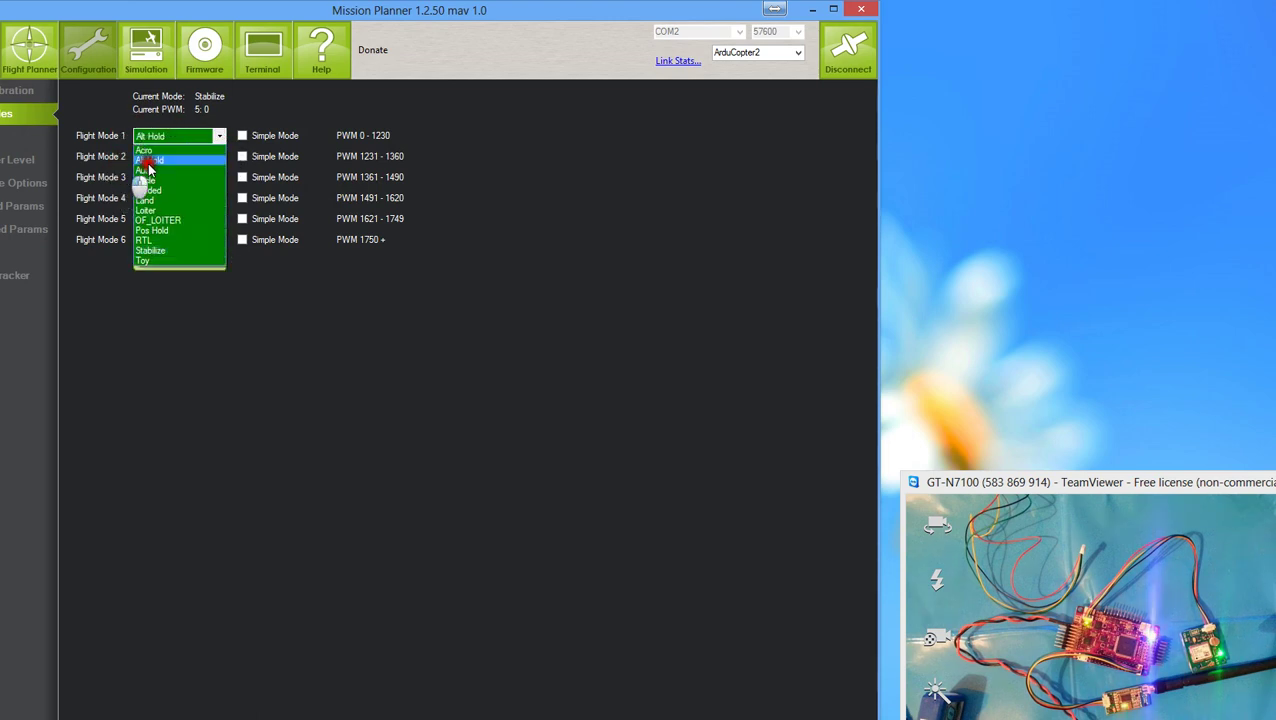
Examine the modes available for Flight Mode 1, including Auto, Pos Hold, OF_LOITER and RTL, and close the list without choosing one.
{"action": "scroll", "coordinate": [165, 194], "scroll_direction": "up", "scroll_amount": 10}
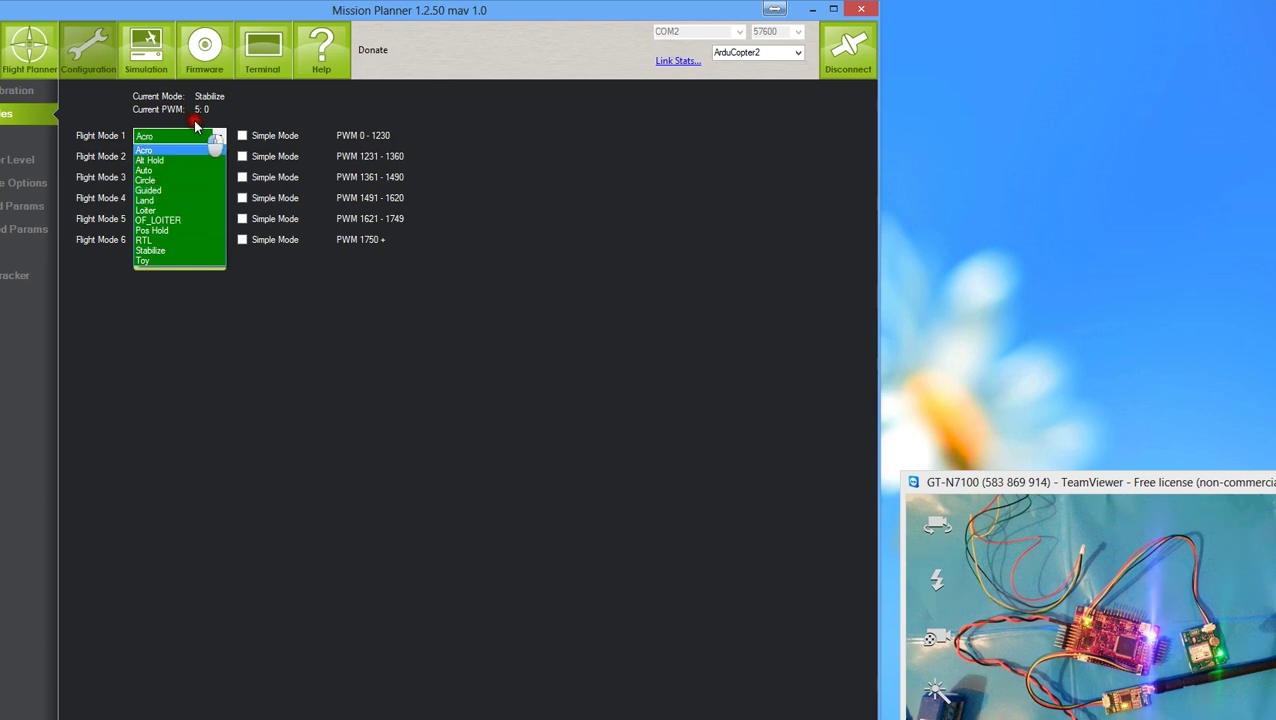
{"action": "scroll", "coordinate": [200, 165], "scroll_direction": "down", "scroll_amount": 4}
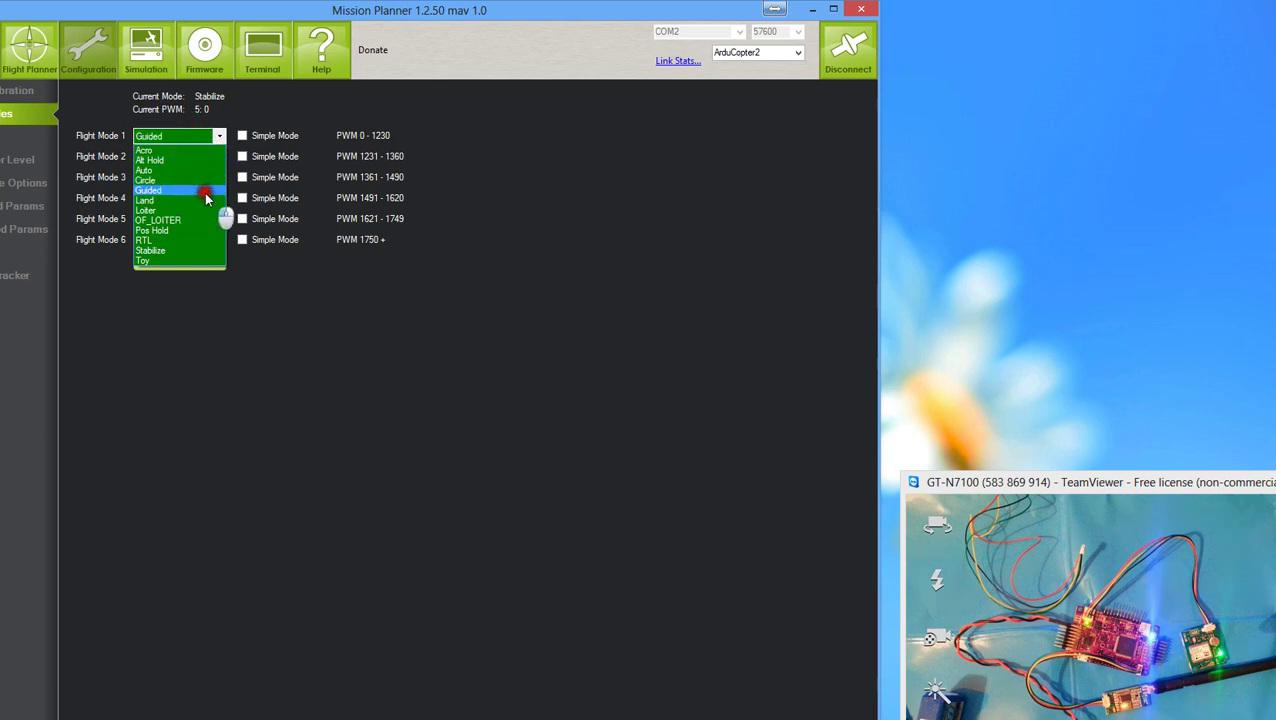
{"action": "scroll", "coordinate": [218, 150], "scroll_direction": "up", "scroll_amount": 4}
{"action": "scroll", "coordinate": [190, 165], "scroll_direction": "down", "scroll_amount": 8}
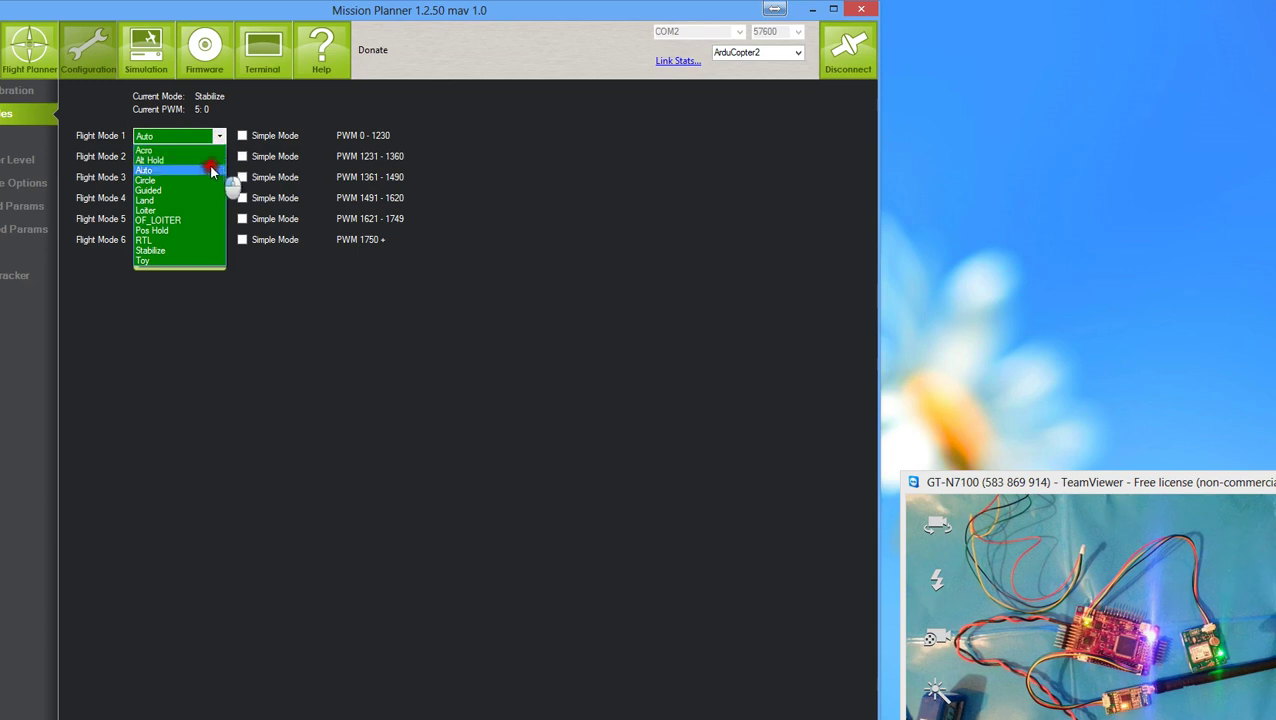
{"action": "scroll", "coordinate": [240, 224], "scroll_direction": "up", "scroll_amount": 6}
{"action": "scroll", "coordinate": [214, 213], "scroll_direction": "down", "scroll_amount": 6}
{"action": "scroll", "coordinate": [186, 176], "scroll_direction": "up", "scroll_amount": 5}
{"action": "scroll", "coordinate": [221, 222], "scroll_direction": "down", "scroll_amount": 4}
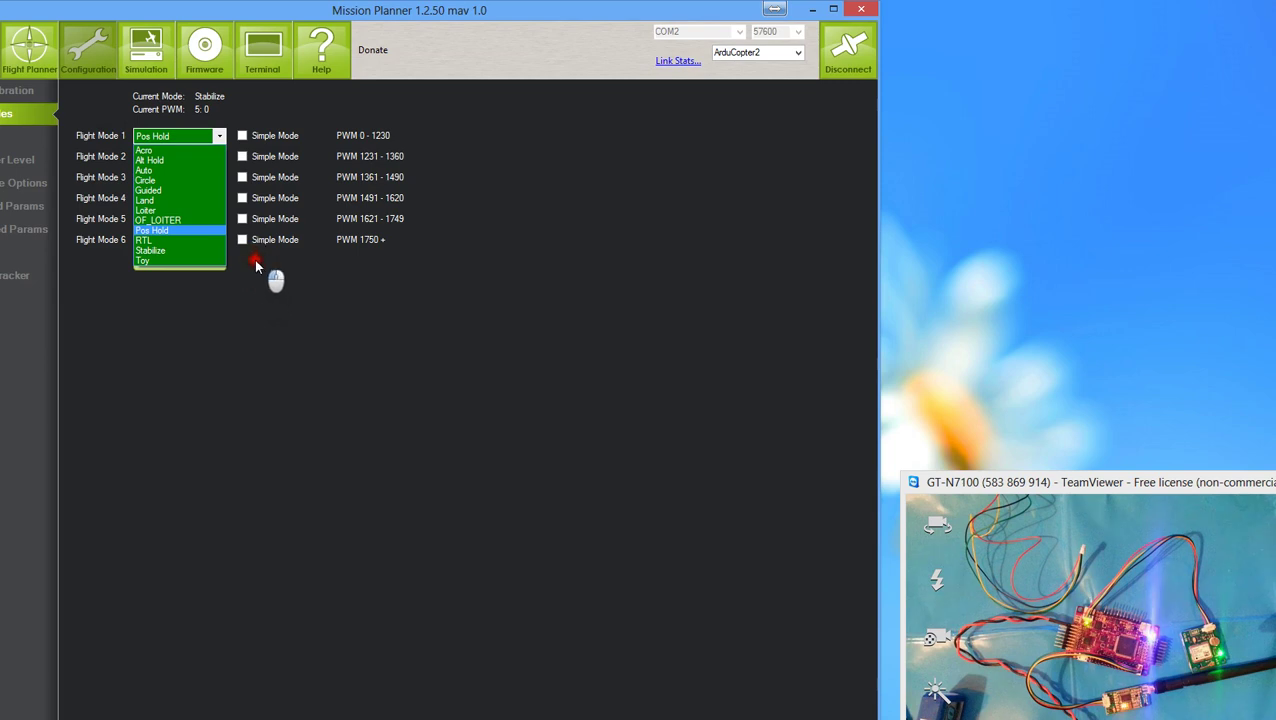
{"action": "scroll", "coordinate": [199, 171], "scroll_direction": "up", "scroll_amount": 9}
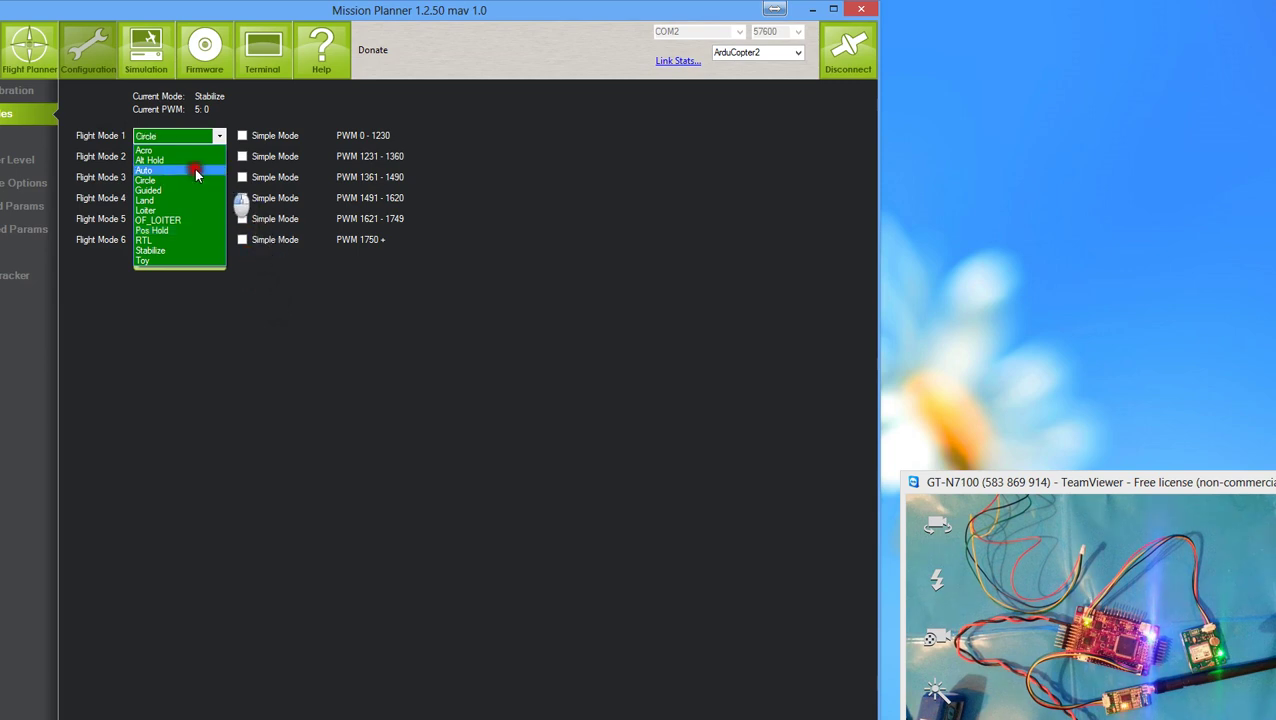
{"action": "scroll", "coordinate": [165, 168], "scroll_direction": "down", "scroll_amount": 1}
{"action": "scroll", "coordinate": [162, 172], "scroll_direction": "down", "scroll_amount": 1}
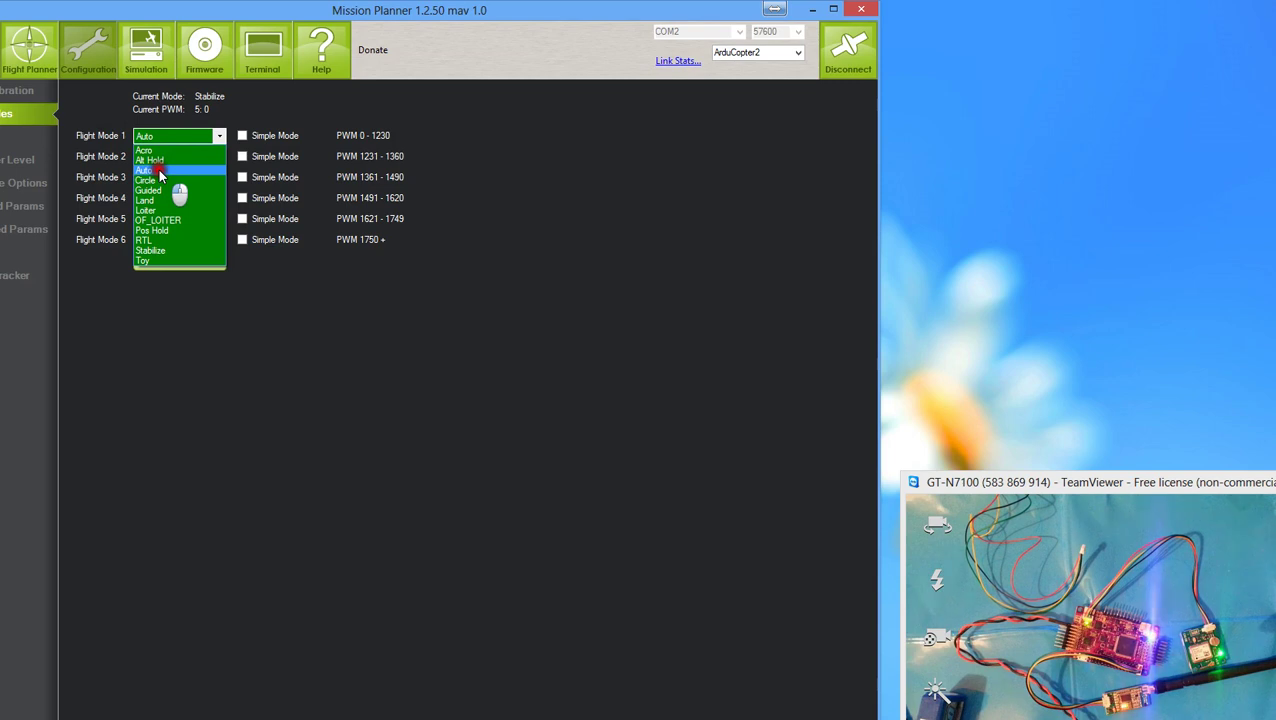
{"action": "scroll", "coordinate": [155, 177], "scroll_direction": "down", "scroll_amount": 1}
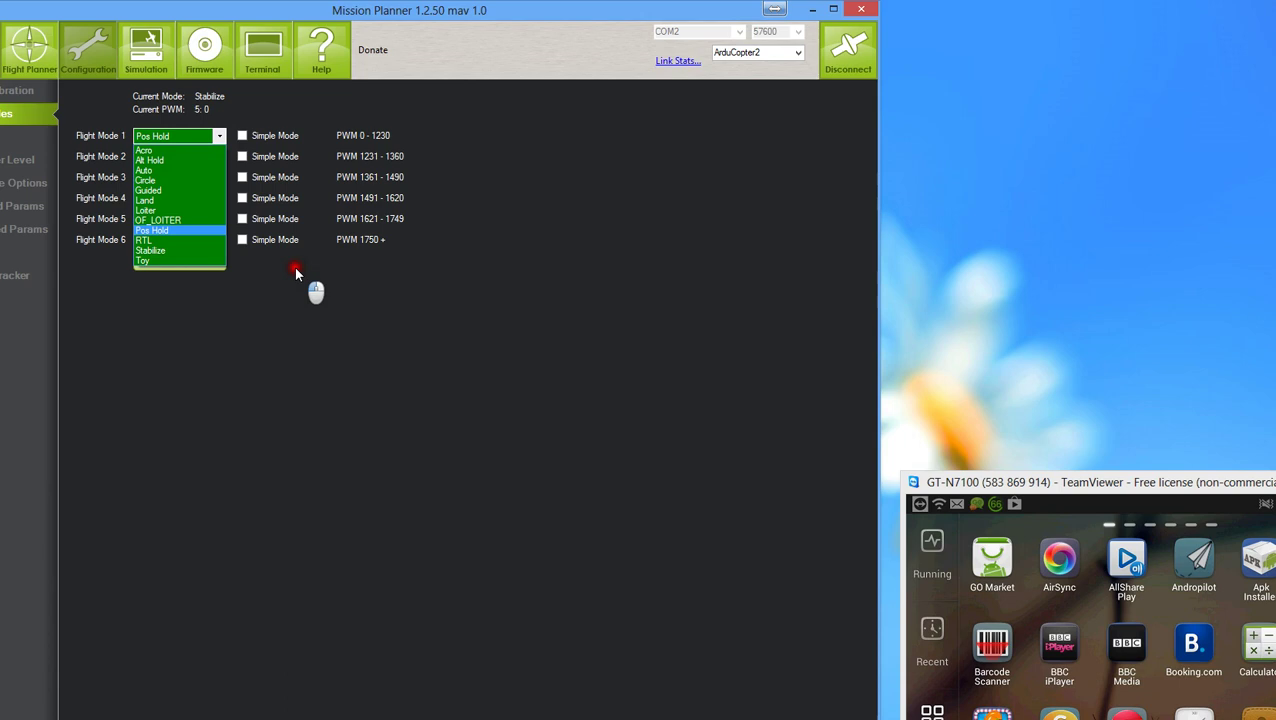
{"action": "key", "text": "Up"}
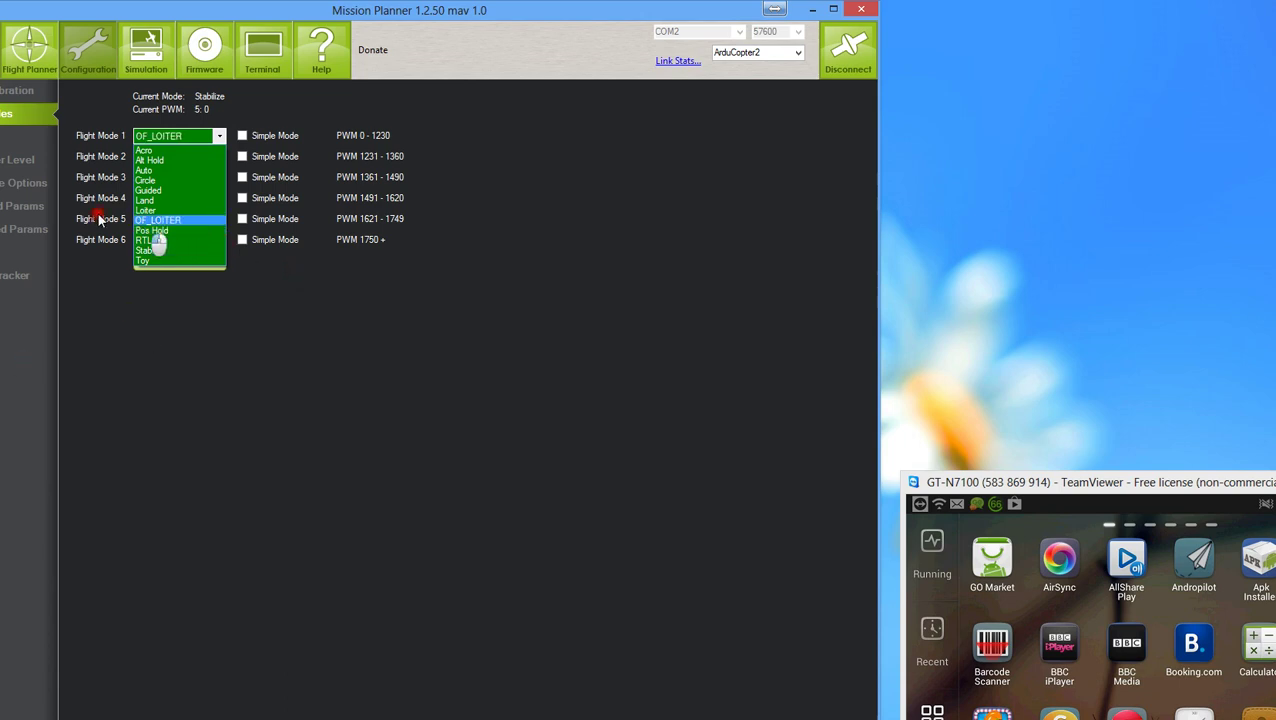
{"action": "key", "text": "Down"}
{"action": "key", "text": "Down"}
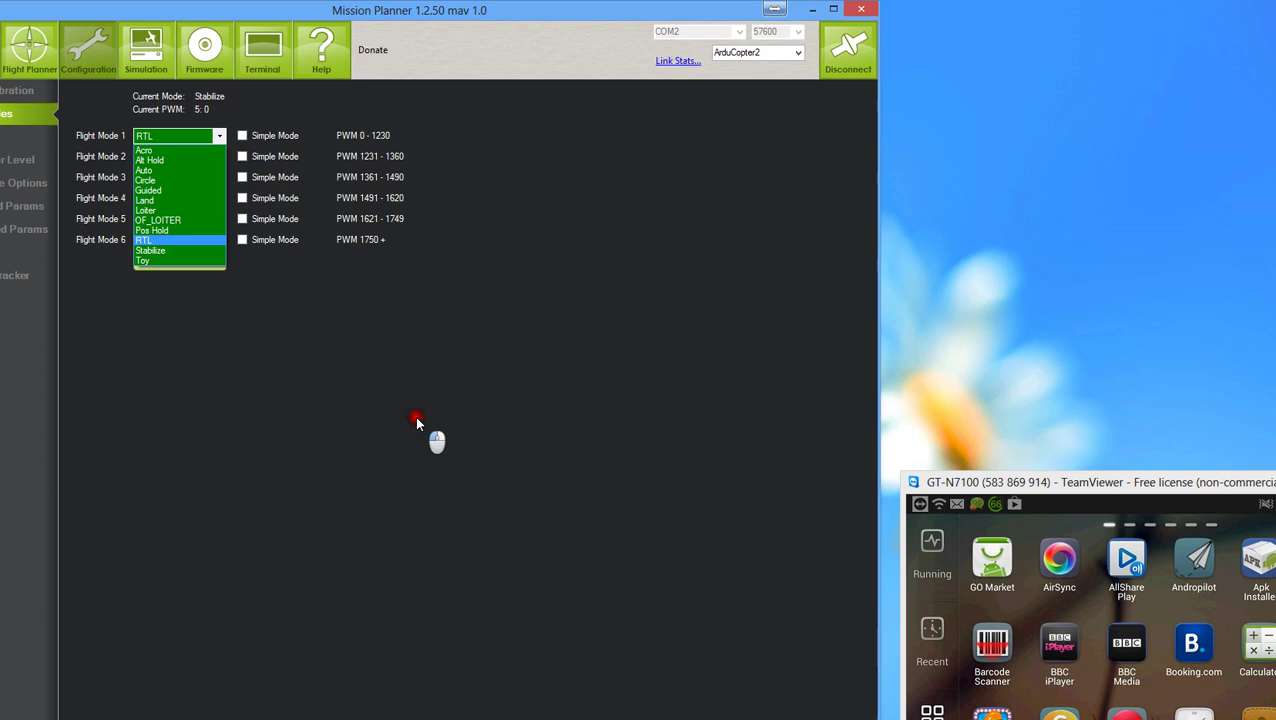
{"action": "left_click", "coordinate": [263, 350]}
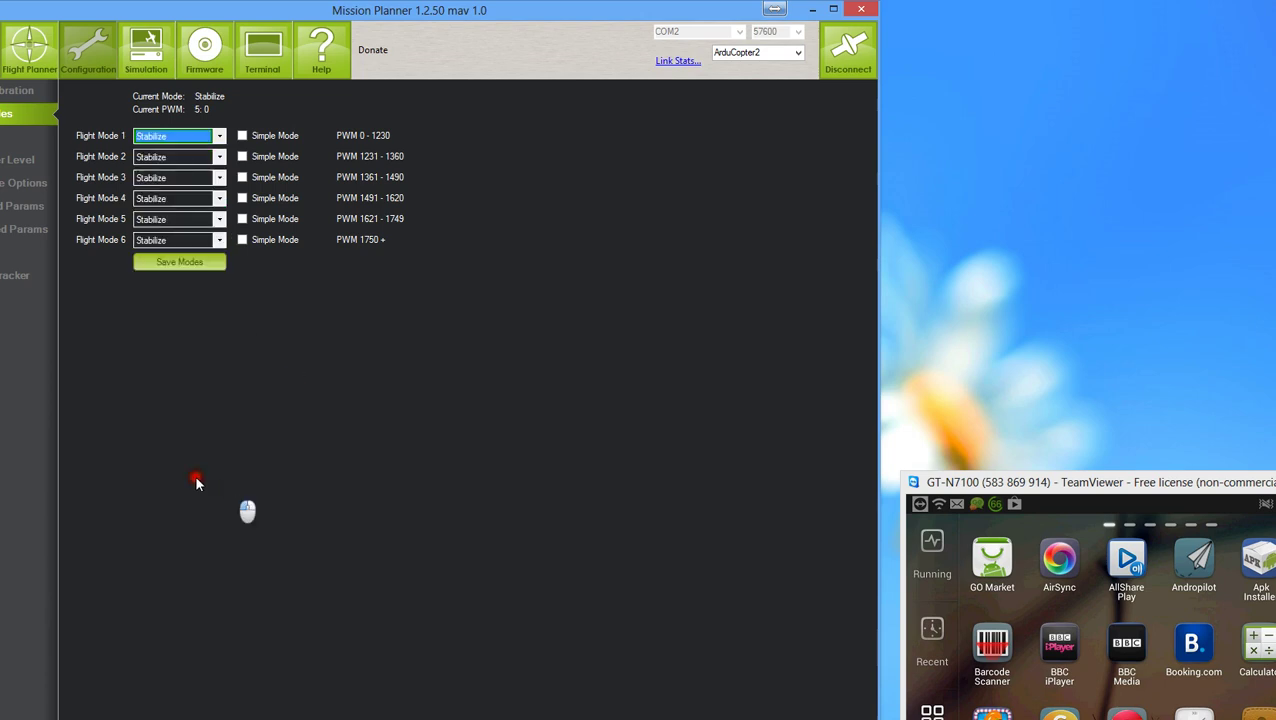
Check the mode choices for Flight Mode 4 and keep Stabilize.
{"action": "left_click", "coordinate": [146, 134]}
{"action": "left_click", "coordinate": [145, 139]}
{"action": "left_click", "coordinate": [121, 236]}
{"action": "left_click", "coordinate": [183, 199]}
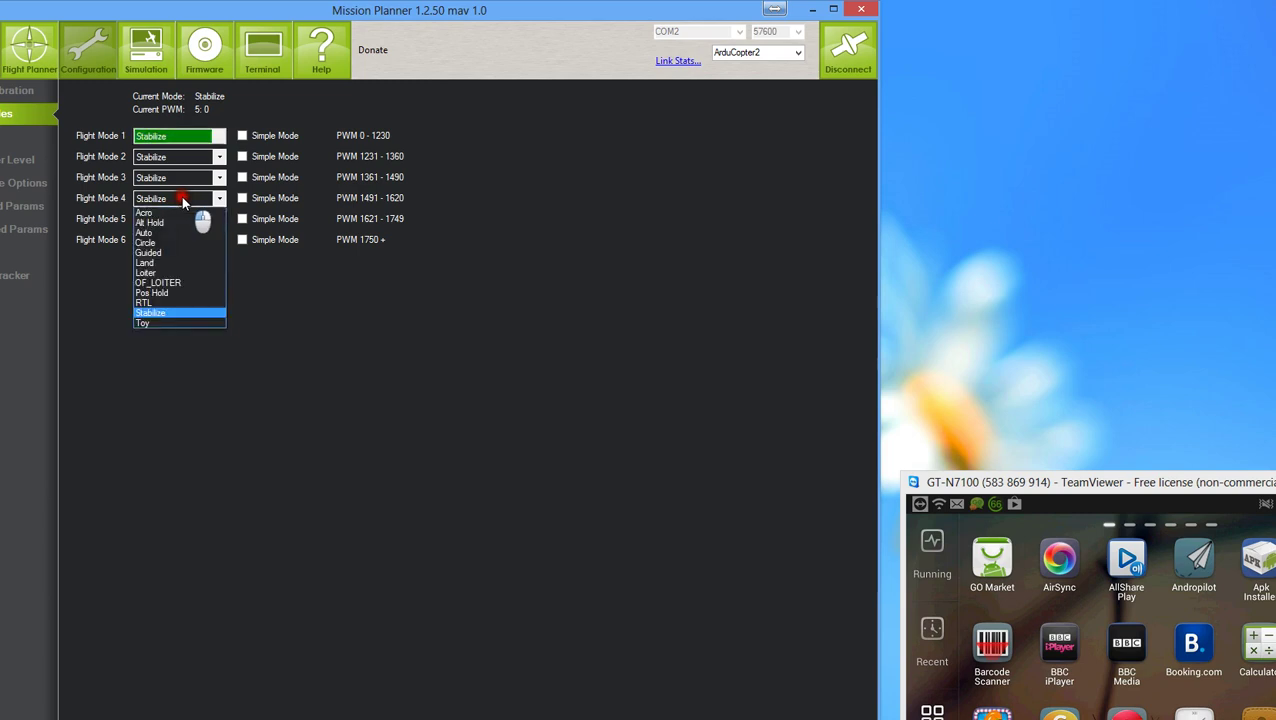
{"action": "left_click", "coordinate": [150, 312]}
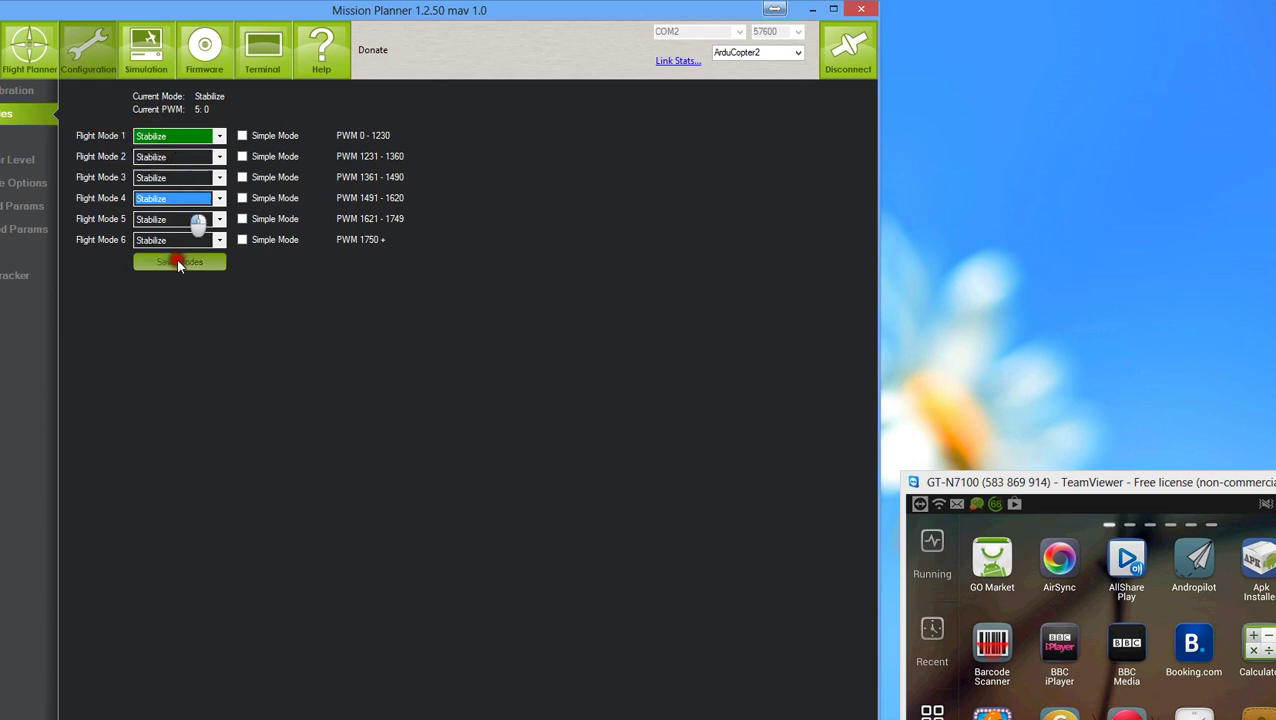
Open the failsafe settings, acknowledge the propeller warning and check the throttle failsafe choices without changing the selection.
{"action": "left_click", "coordinate": [14, 140]}
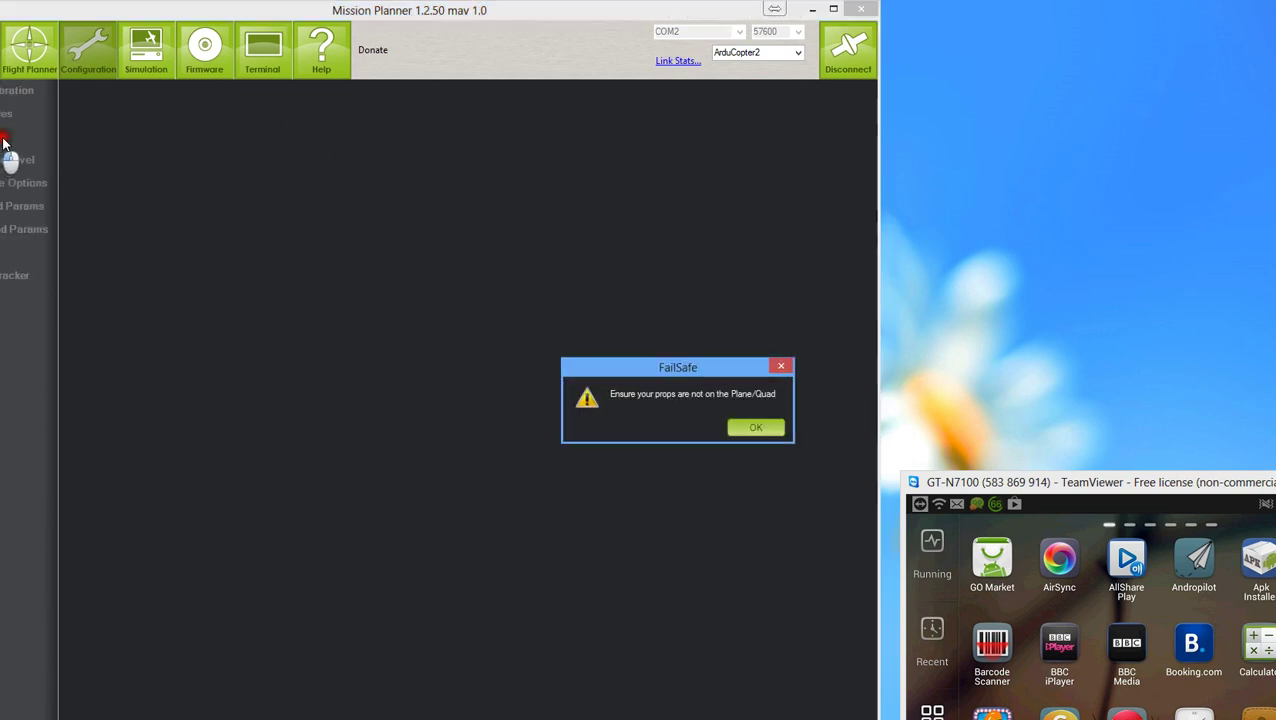
{"action": "left_click", "coordinate": [745, 426]}
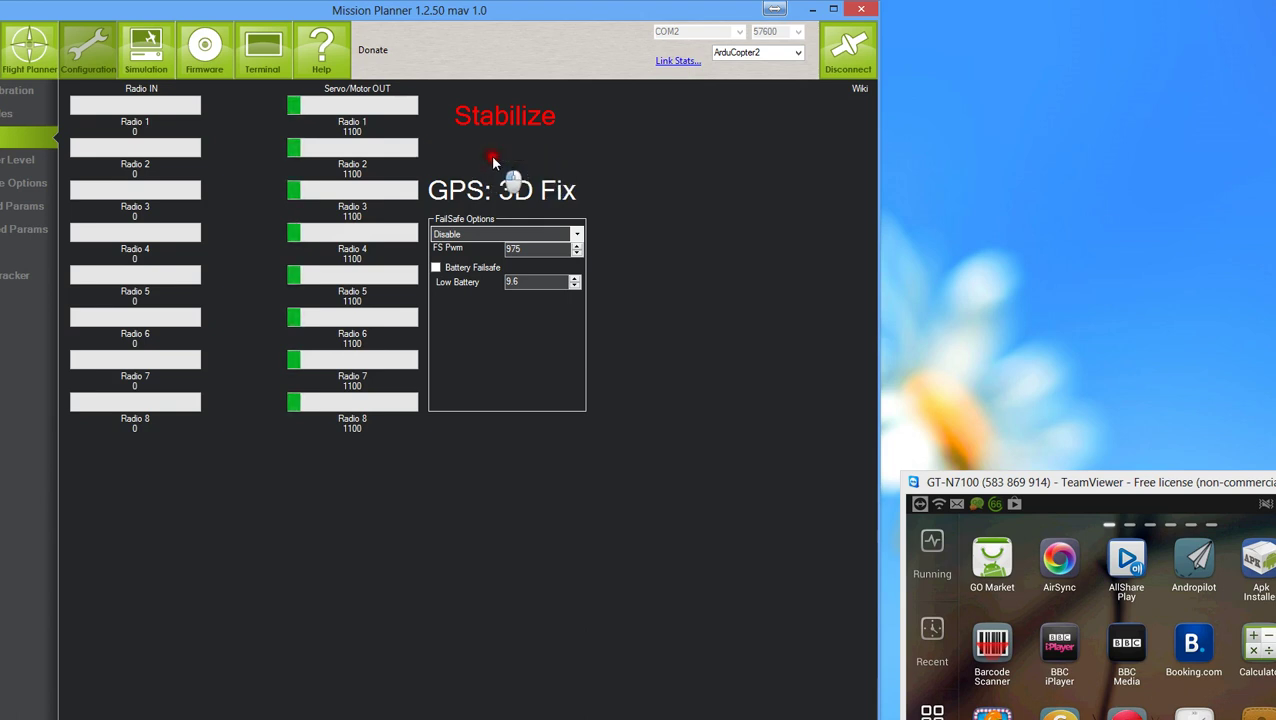
{"action": "left_click", "coordinate": [577, 238]}
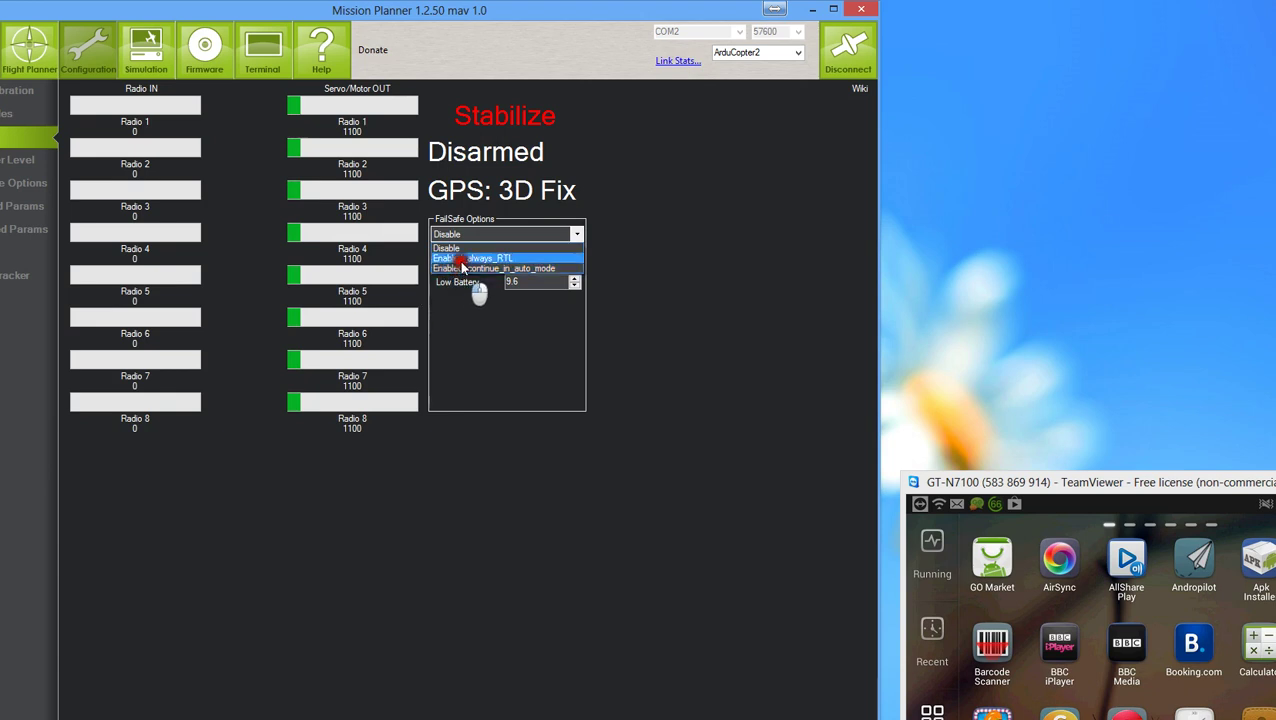
{"action": "left_click", "coordinate": [689, 236]}
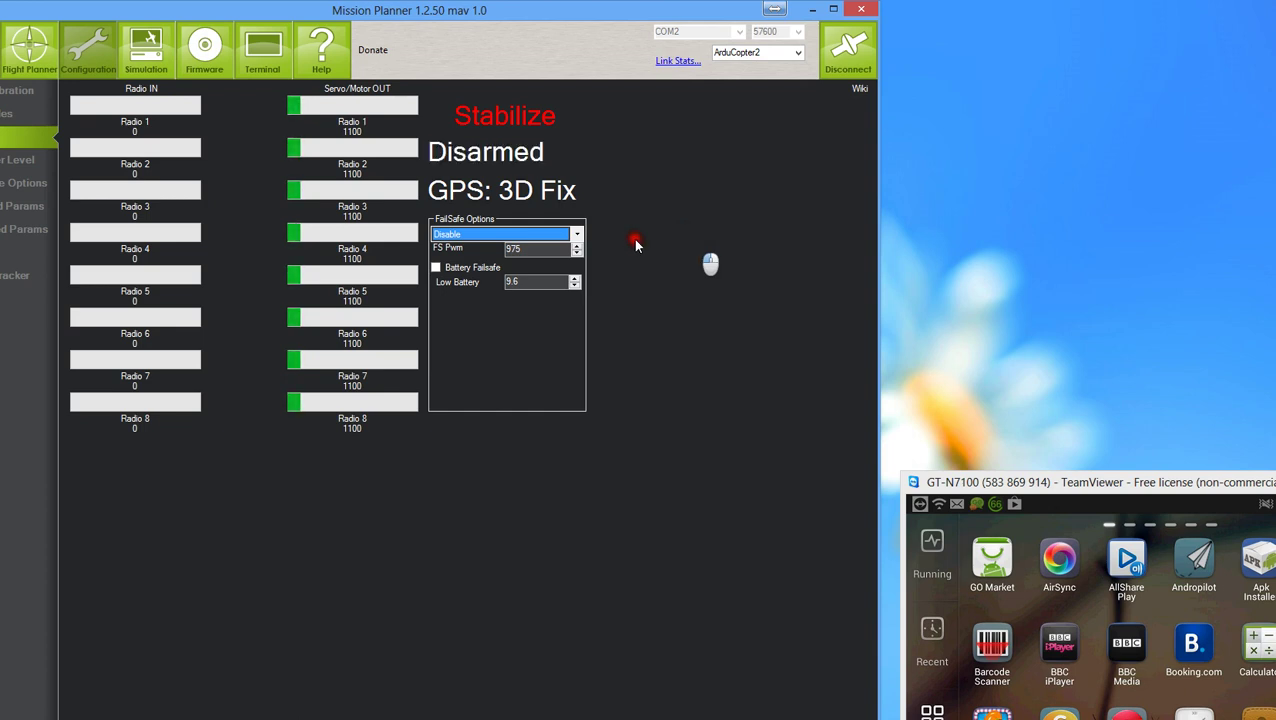
Examine the failsafe PWM threshold alongside the incoming radio channel bars.
{"action": "left_click", "coordinate": [535, 249]}
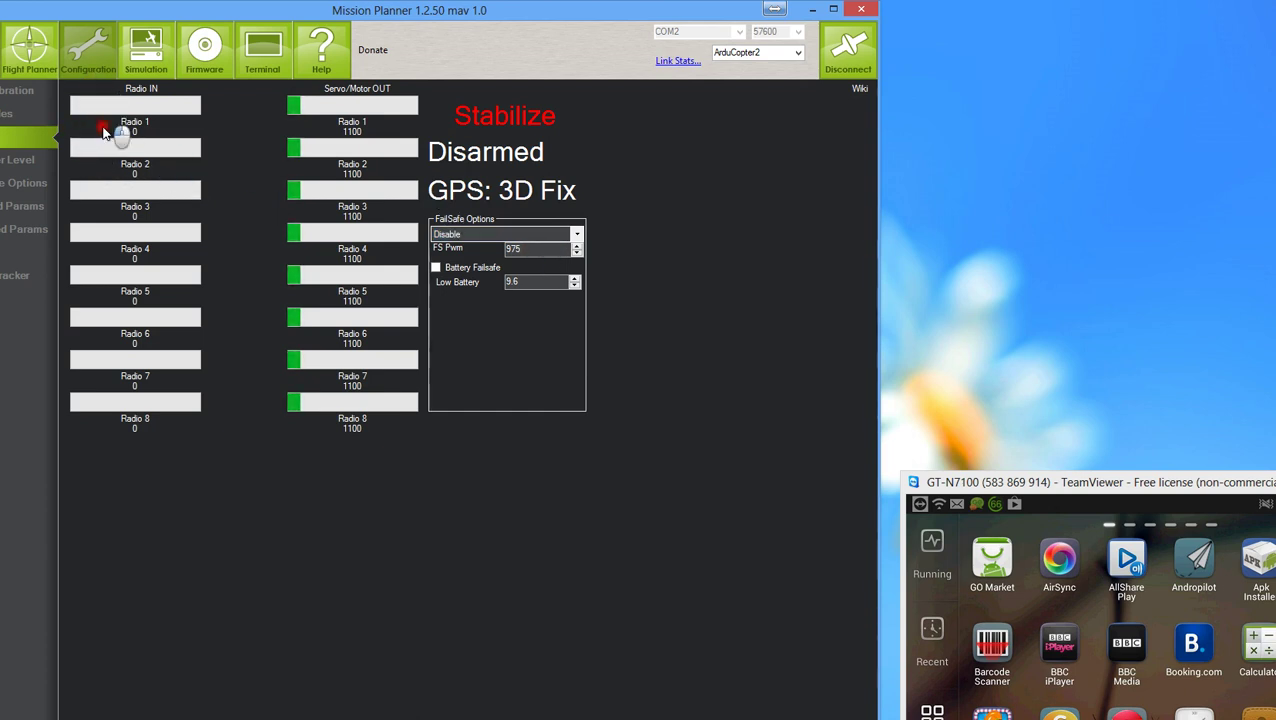
{"action": "left_click", "coordinate": [93, 191]}
{"action": "left_click", "coordinate": [114, 191]}
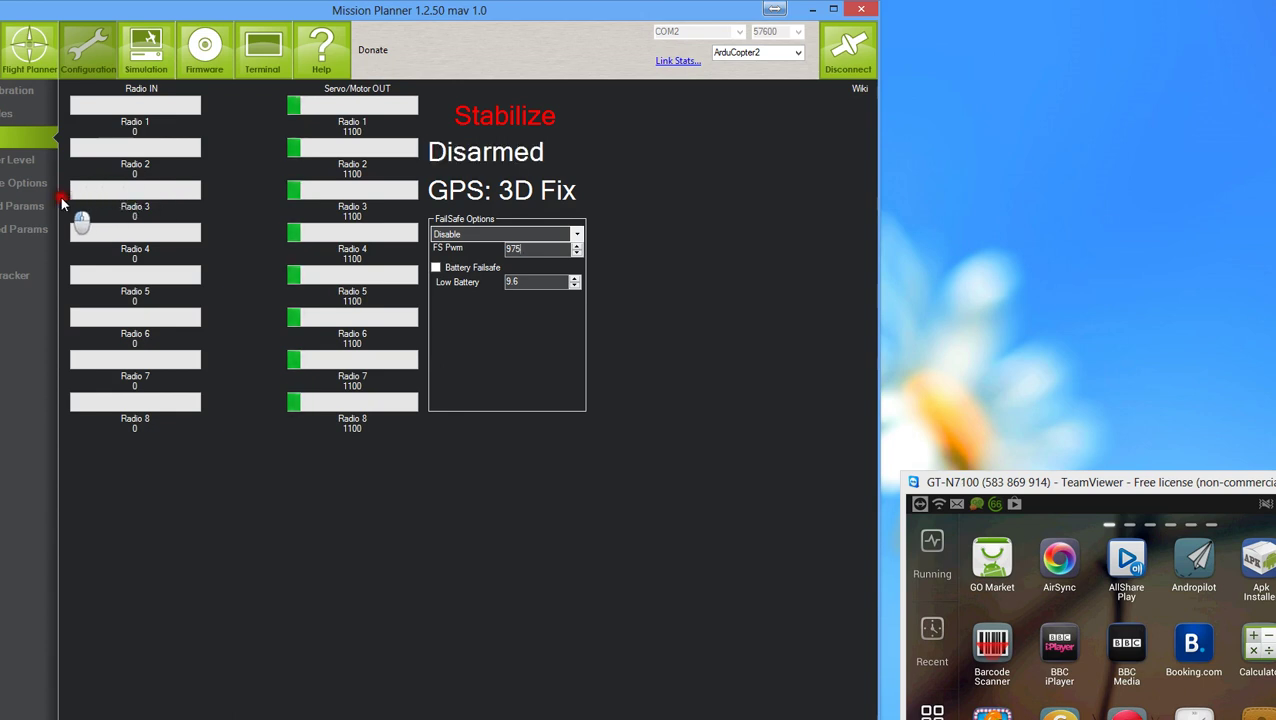
{"action": "left_click", "coordinate": [128, 273]}
{"action": "left_click", "coordinate": [145, 314]}
{"action": "left_click", "coordinate": [136, 203]}
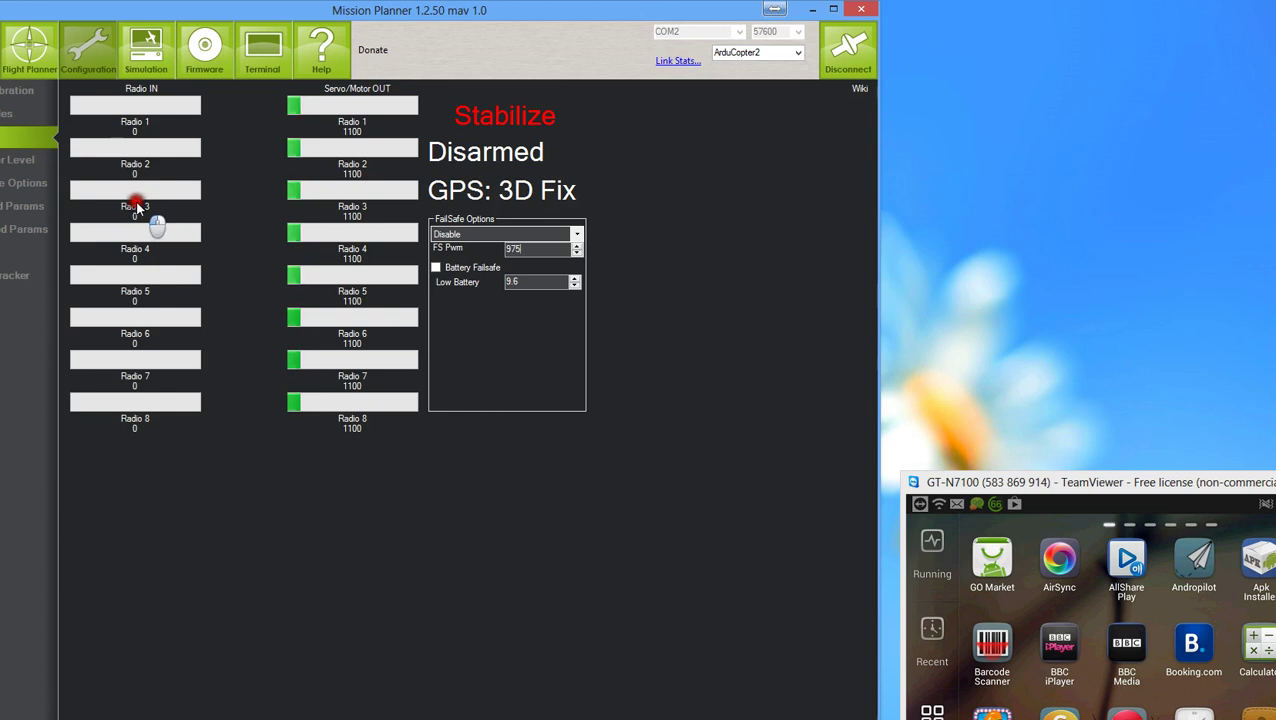
{"action": "left_click", "coordinate": [138, 113]}
{"action": "left_click", "coordinate": [162, 195]}
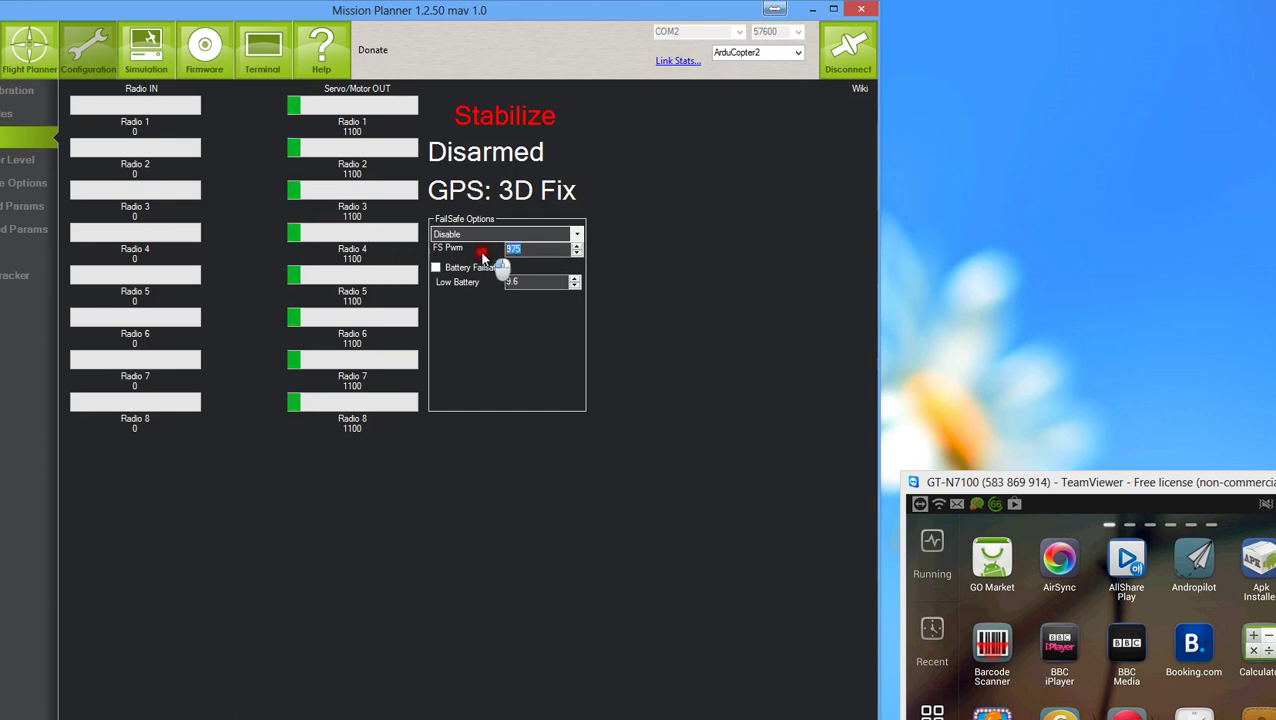
{"action": "double_click", "coordinate": [531, 250]}
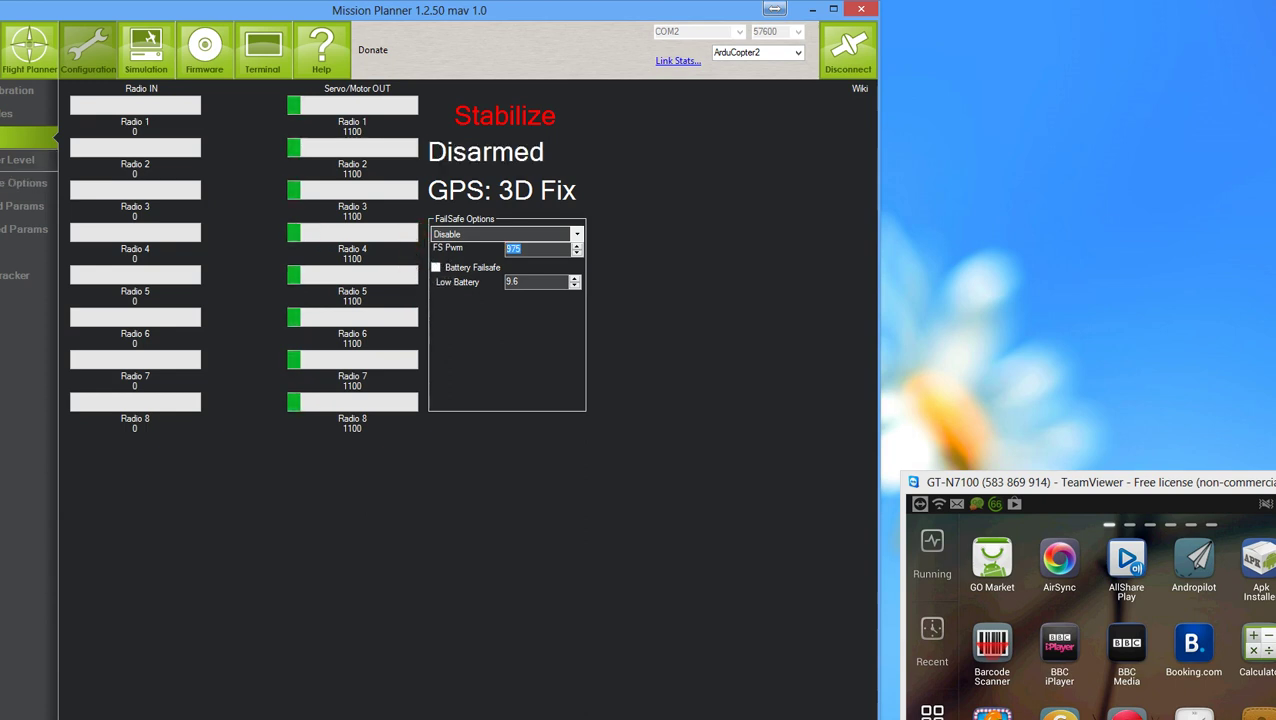
Review the frame layout choices and the accelerometer calibration settings, including the AC 3.0+ option.
{"action": "left_click", "coordinate": [20, 160]}
{"action": "left_click", "coordinate": [38, 184]}
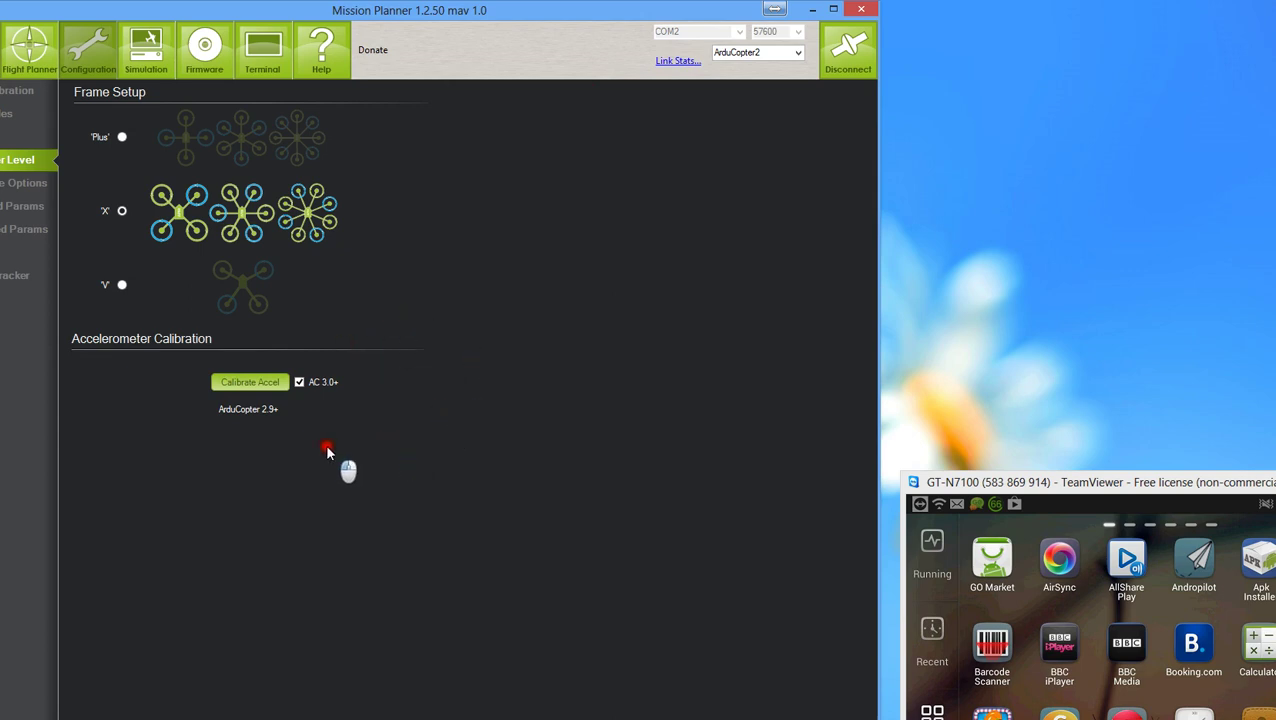
{"action": "left_click", "coordinate": [298, 382]}
{"action": "left_click", "coordinate": [548, 513]}
Review the optional hardware settings for compass, sonar and optical flow, and check the battery monitor options.
{"action": "left_click", "coordinate": [35, 188]}
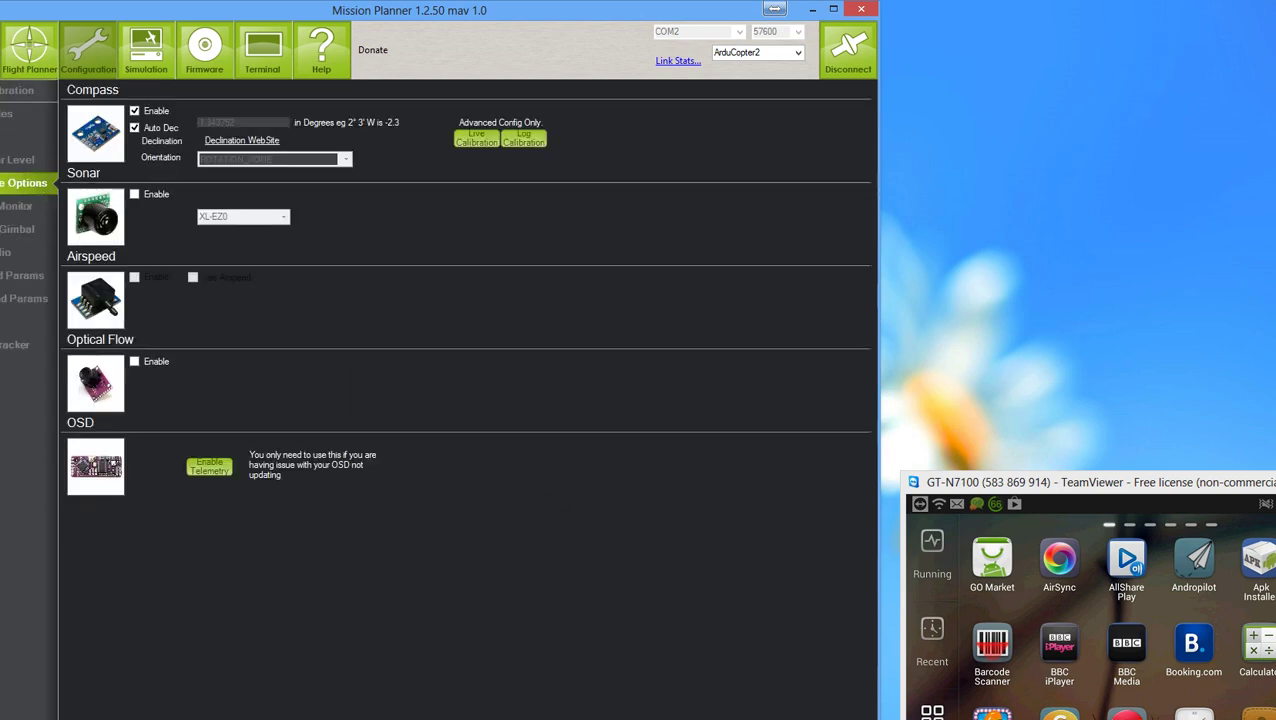
{"action": "left_click", "coordinate": [26, 91]}
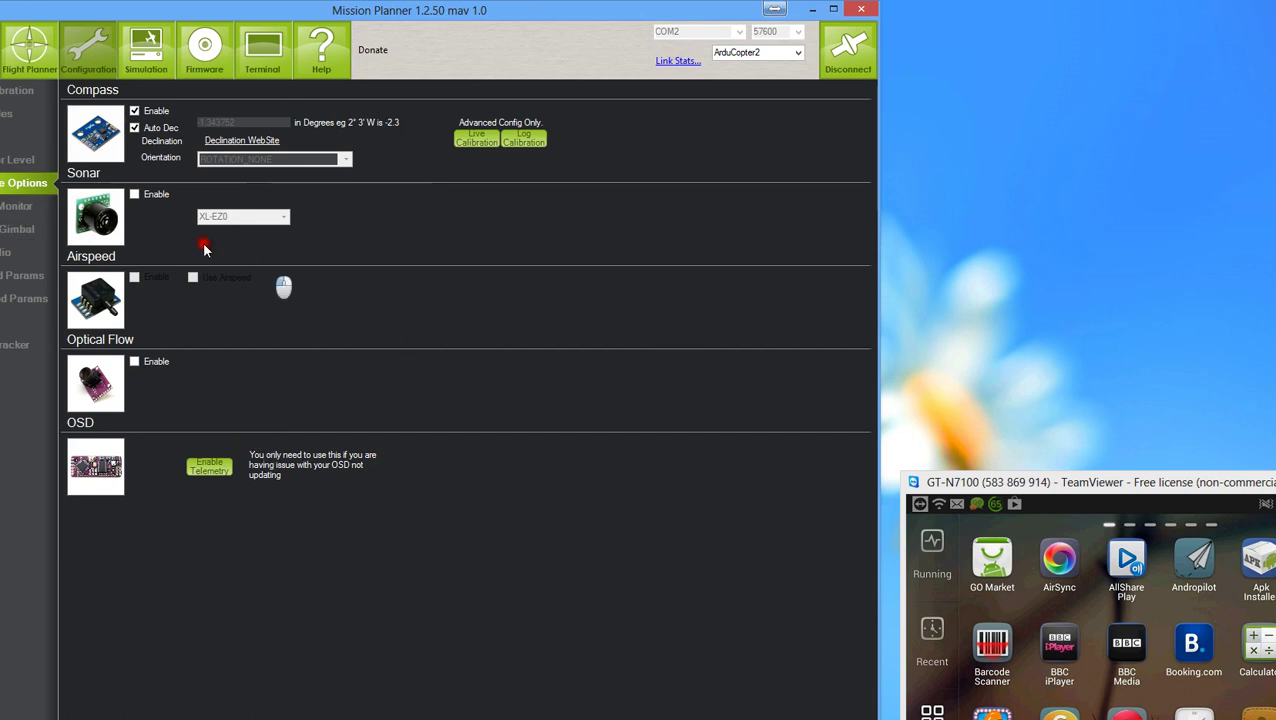
{"action": "left_click", "coordinate": [31, 204]}
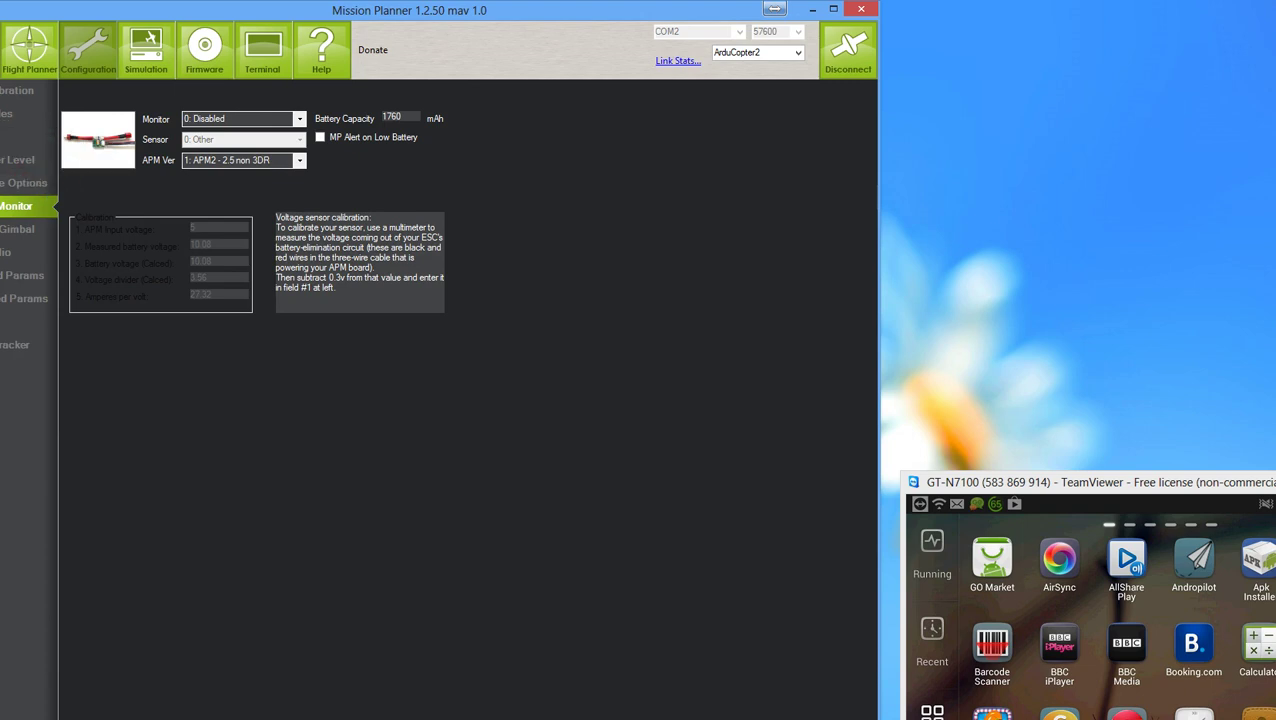
{"action": "left_click", "coordinate": [256, 119]}
Open the camera gimbal settings and inspect the tilt servo's minimum limit.
{"action": "left_click", "coordinate": [30, 229]}
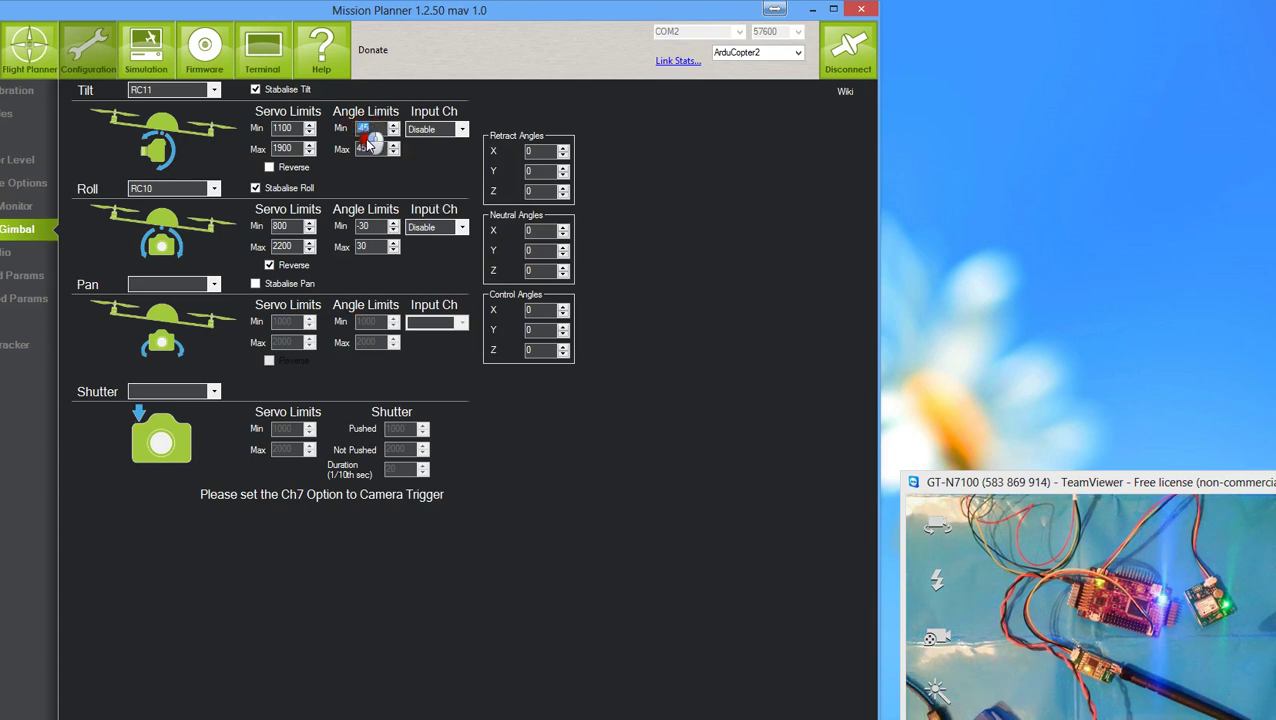
{"action": "left_click", "coordinate": [287, 128]}
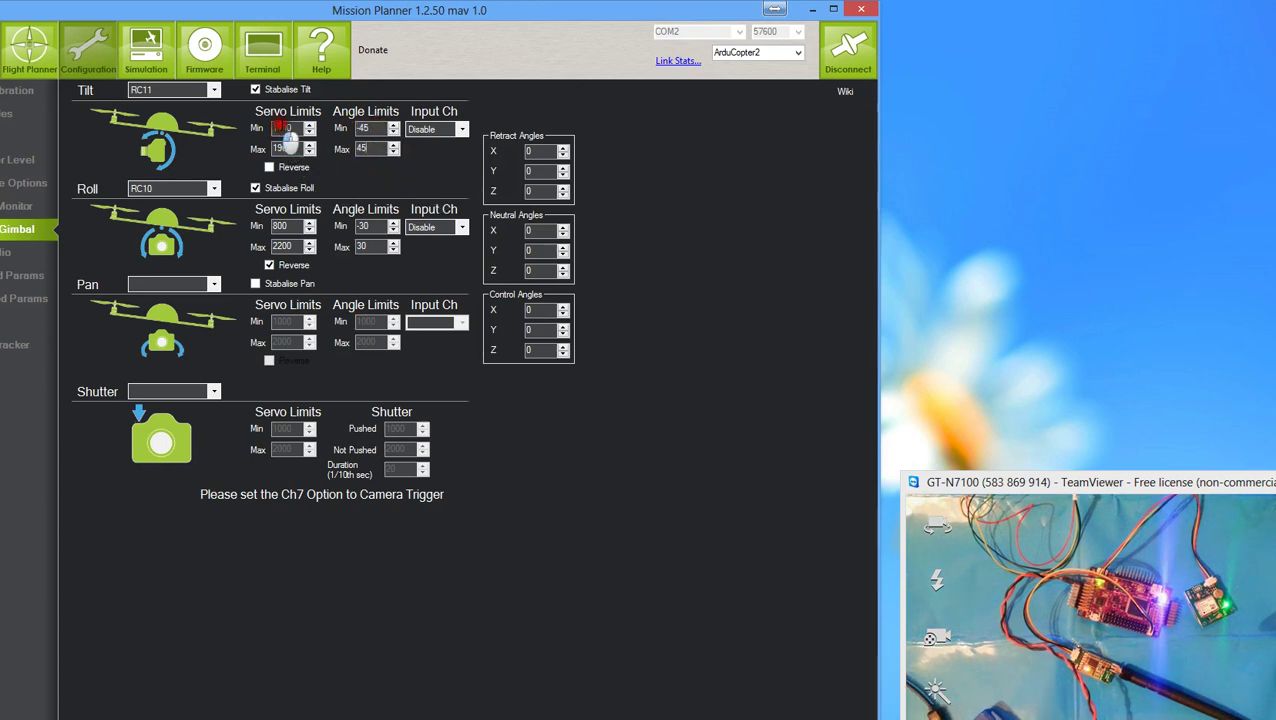
{"action": "left_click", "coordinate": [274, 124]}
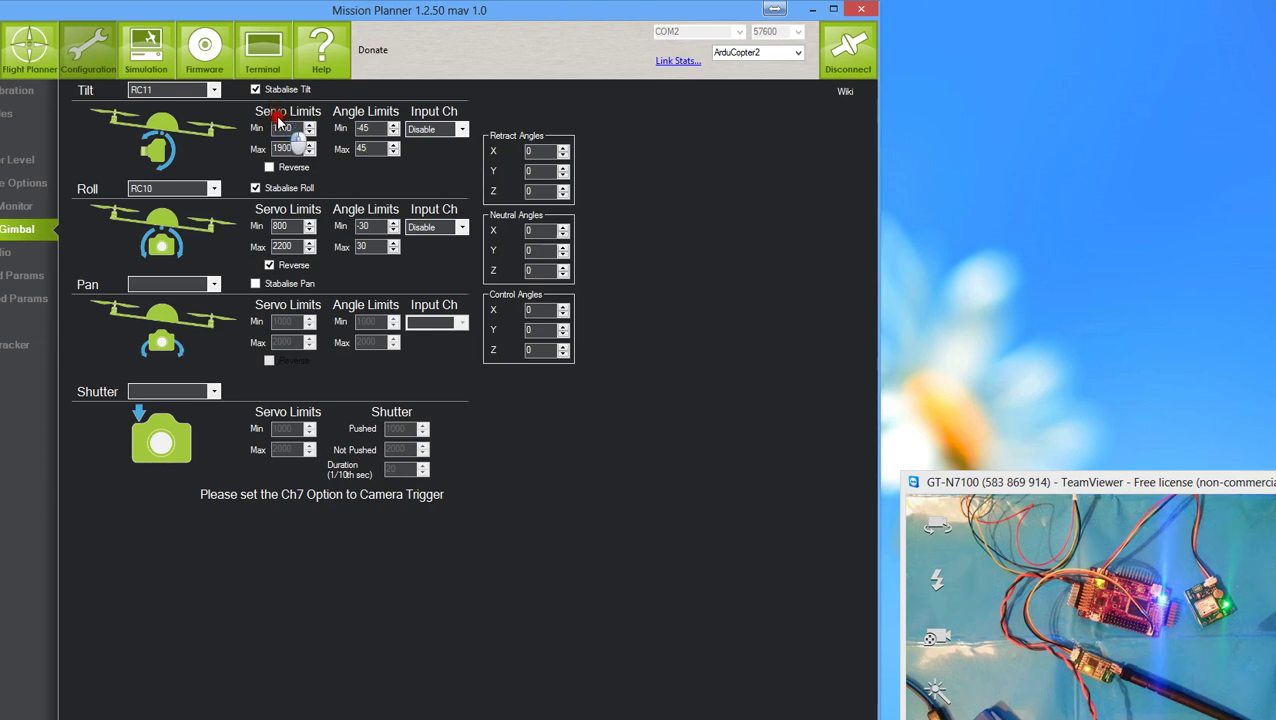
Examine the gimbal's tilt and roll stabilisation settings, servo and angle limits, and the tilt input channel options.
{"action": "left_click", "coordinate": [250, 91]}
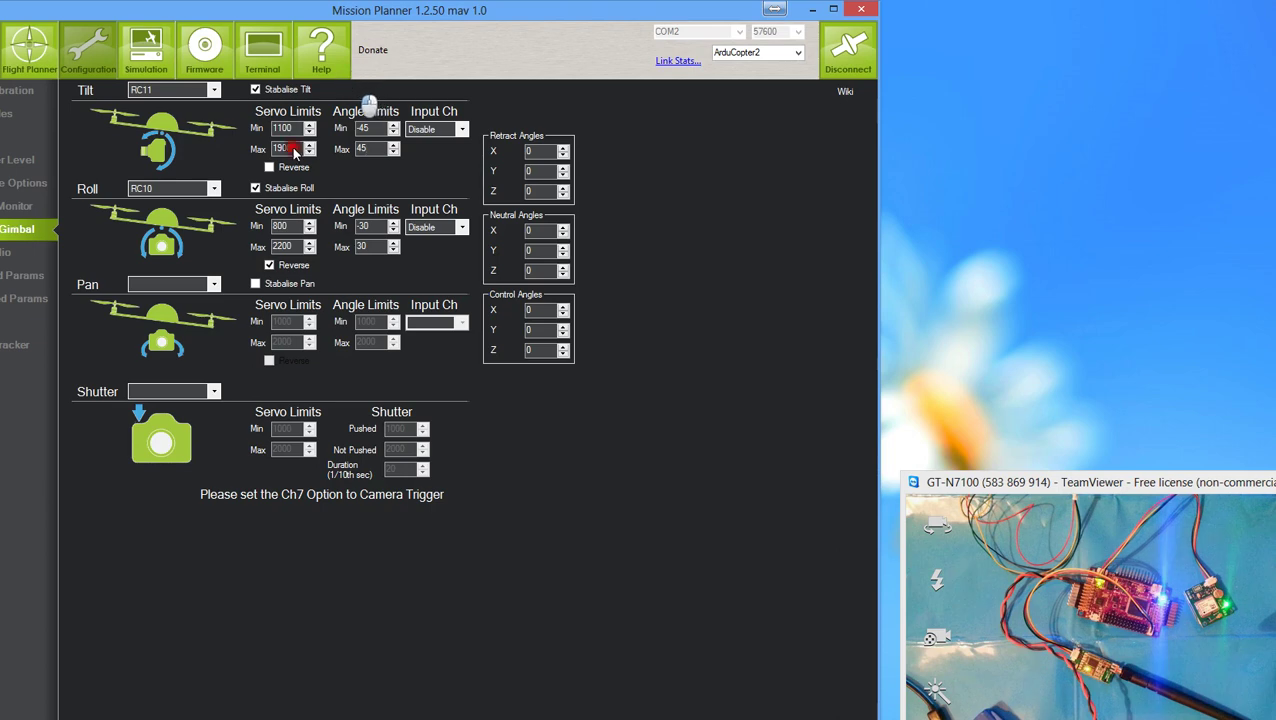
{"action": "left_click", "coordinate": [407, 187]}
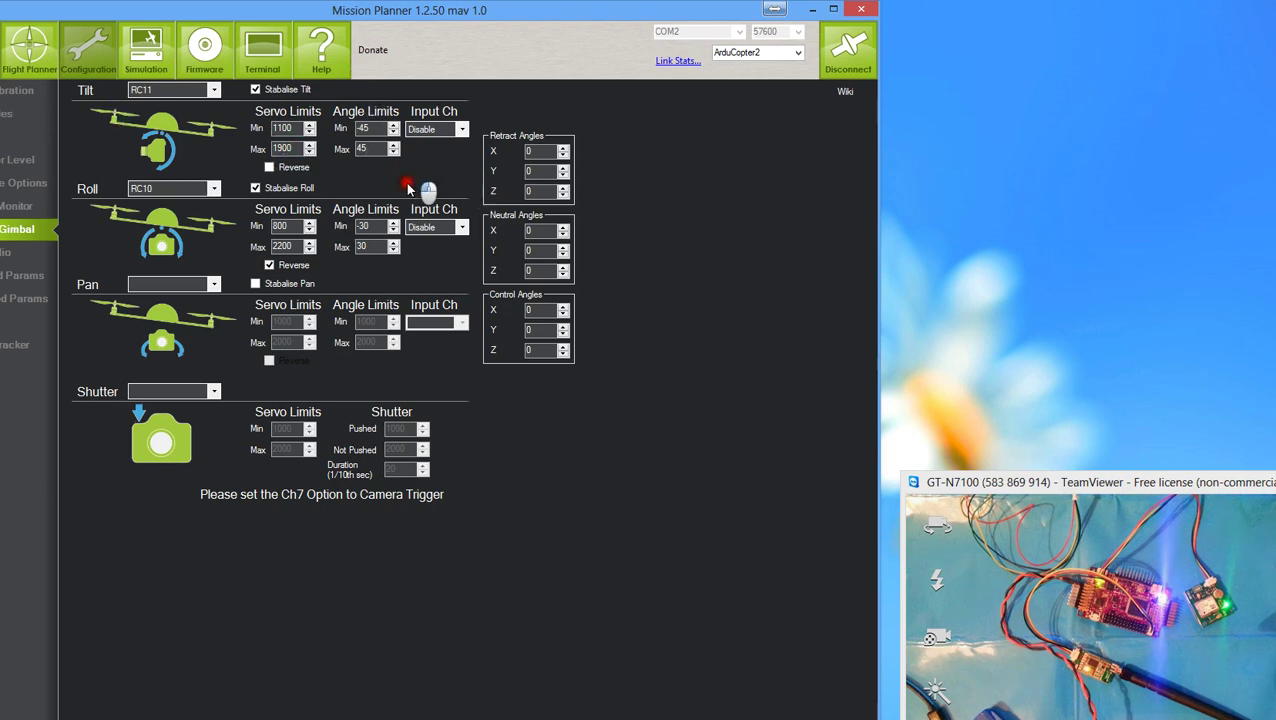
{"action": "left_click", "coordinate": [519, 191]}
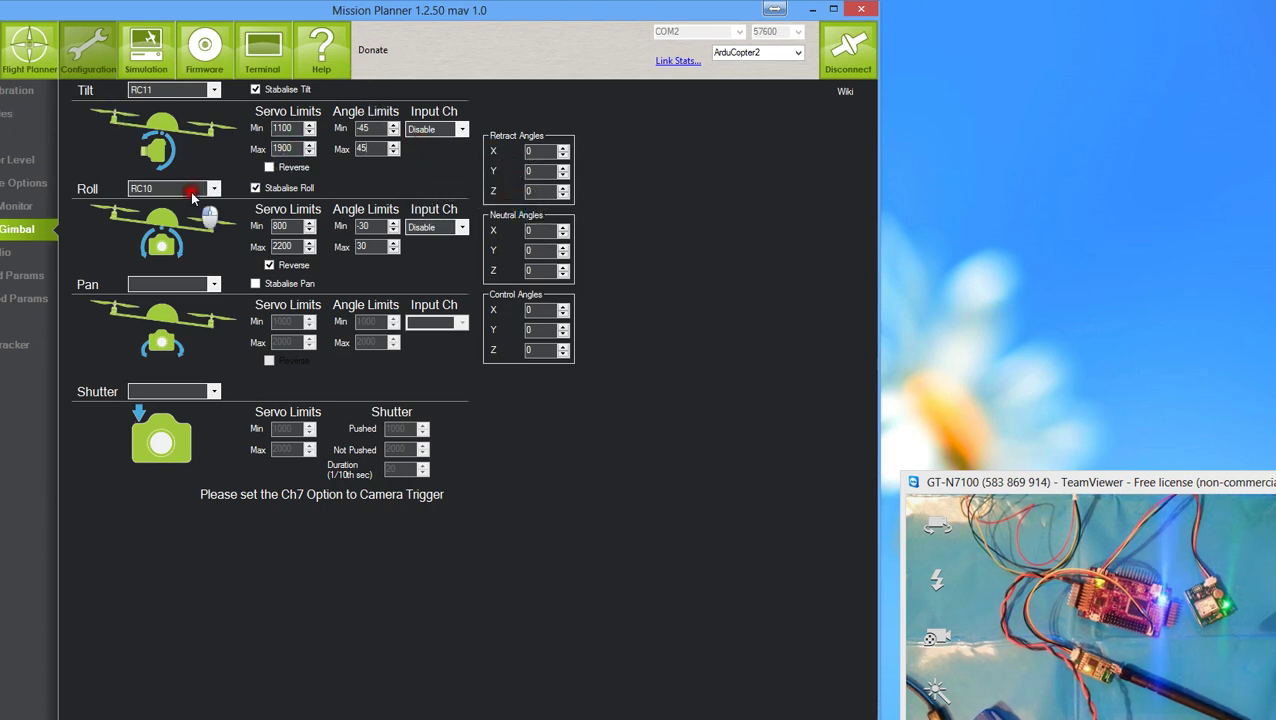
{"action": "left_click", "coordinate": [512, 138]}
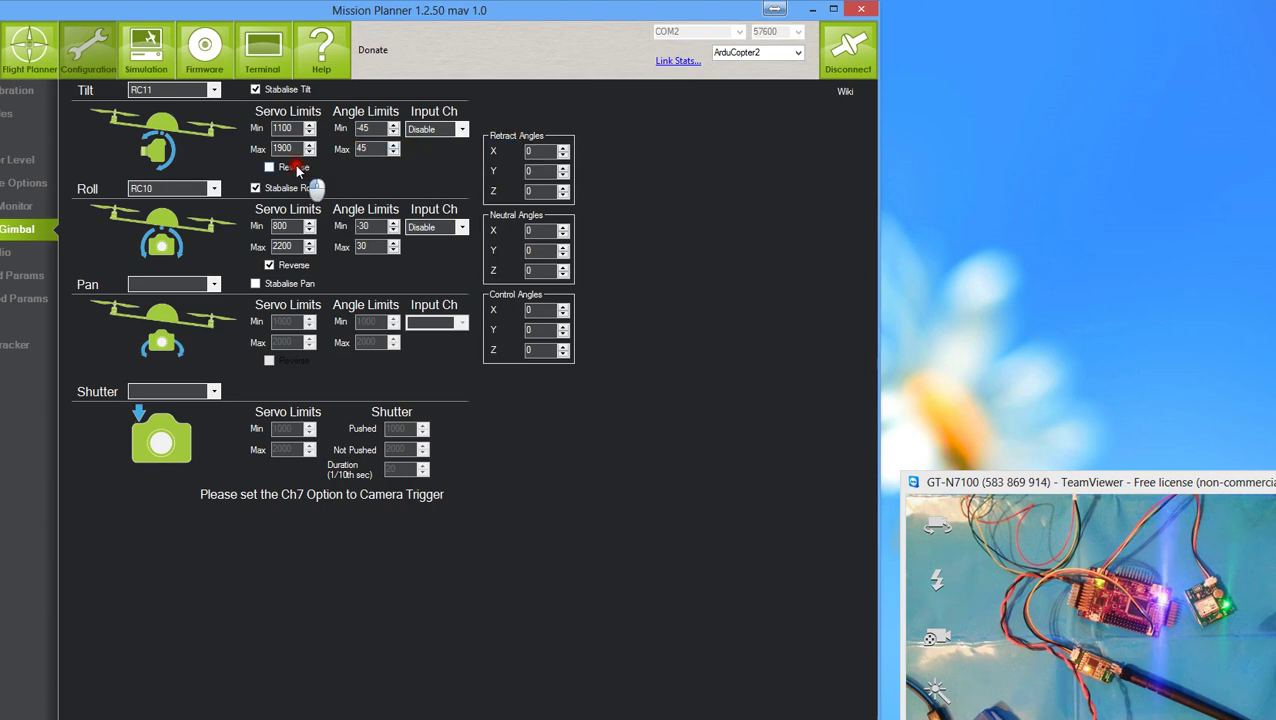
{"action": "left_click", "coordinate": [430, 129]}
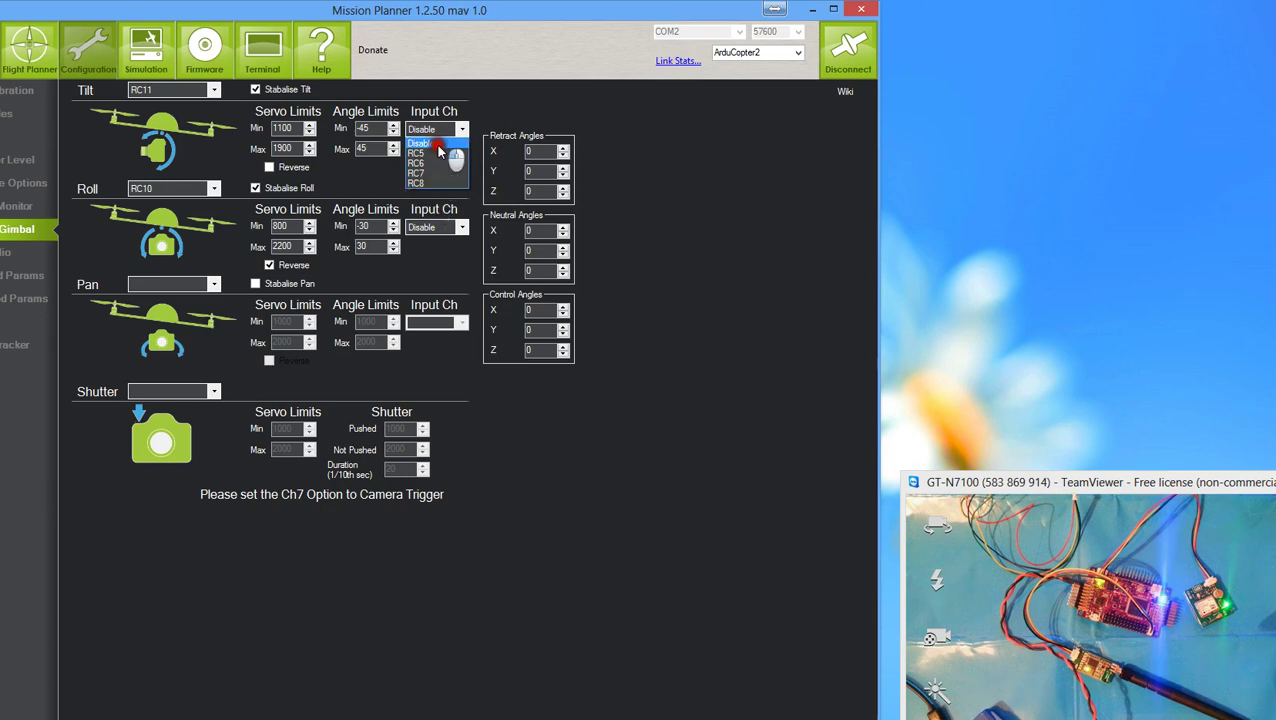
{"action": "left_click", "coordinate": [685, 107]}
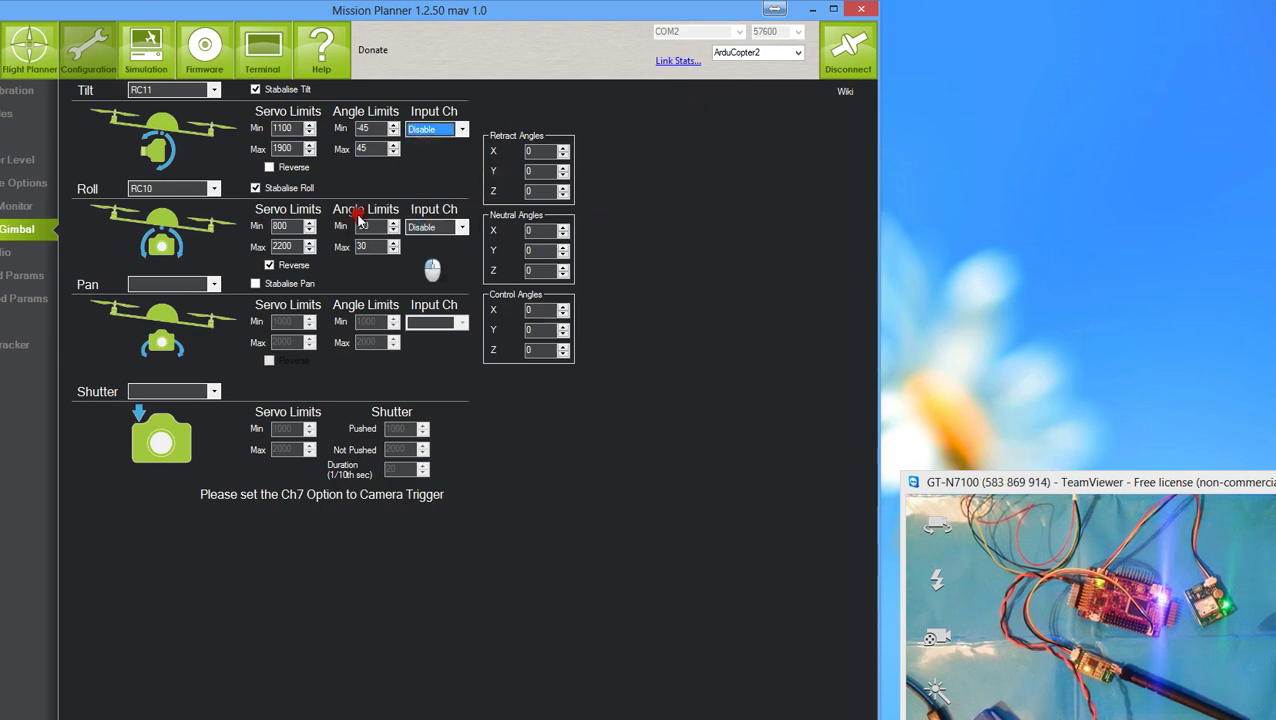
Review the 3DR radio settings for the local and remote units, including the options to load settings and copy required items.
{"action": "left_click", "coordinate": [22, 252]}
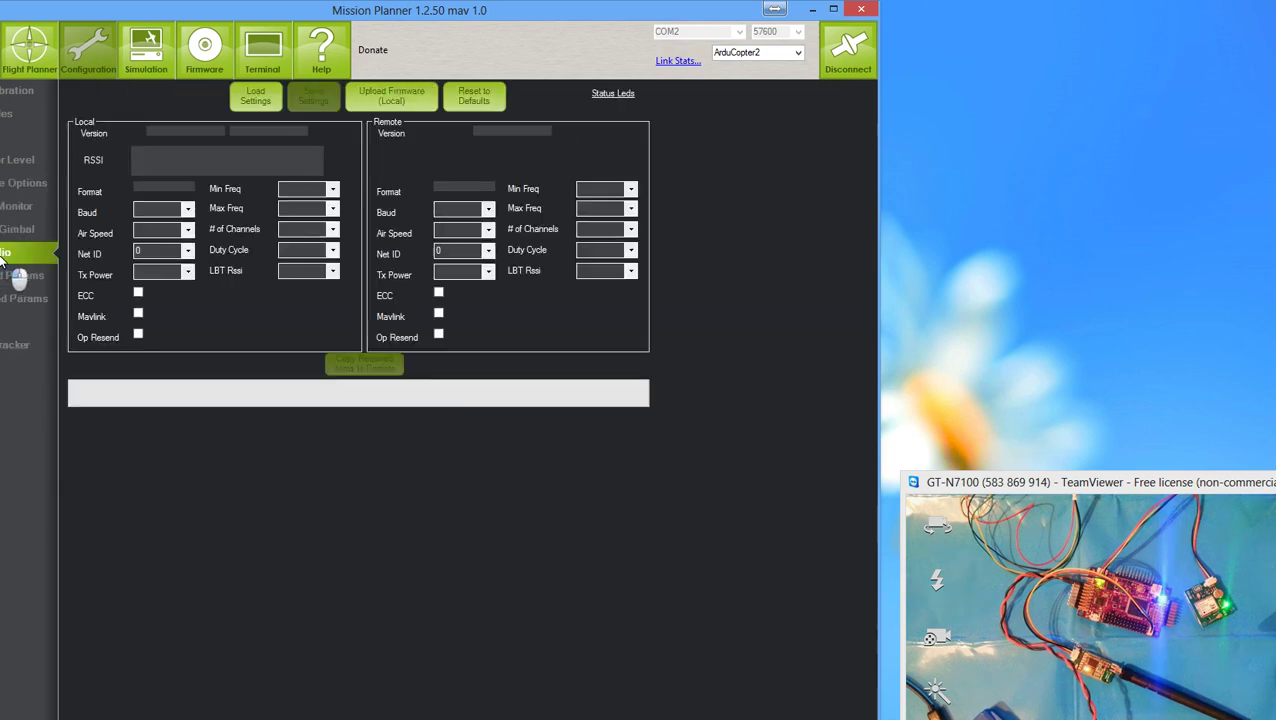
{"action": "left_click", "coordinate": [915, 594]}
{"action": "left_click", "coordinate": [362, 467]}
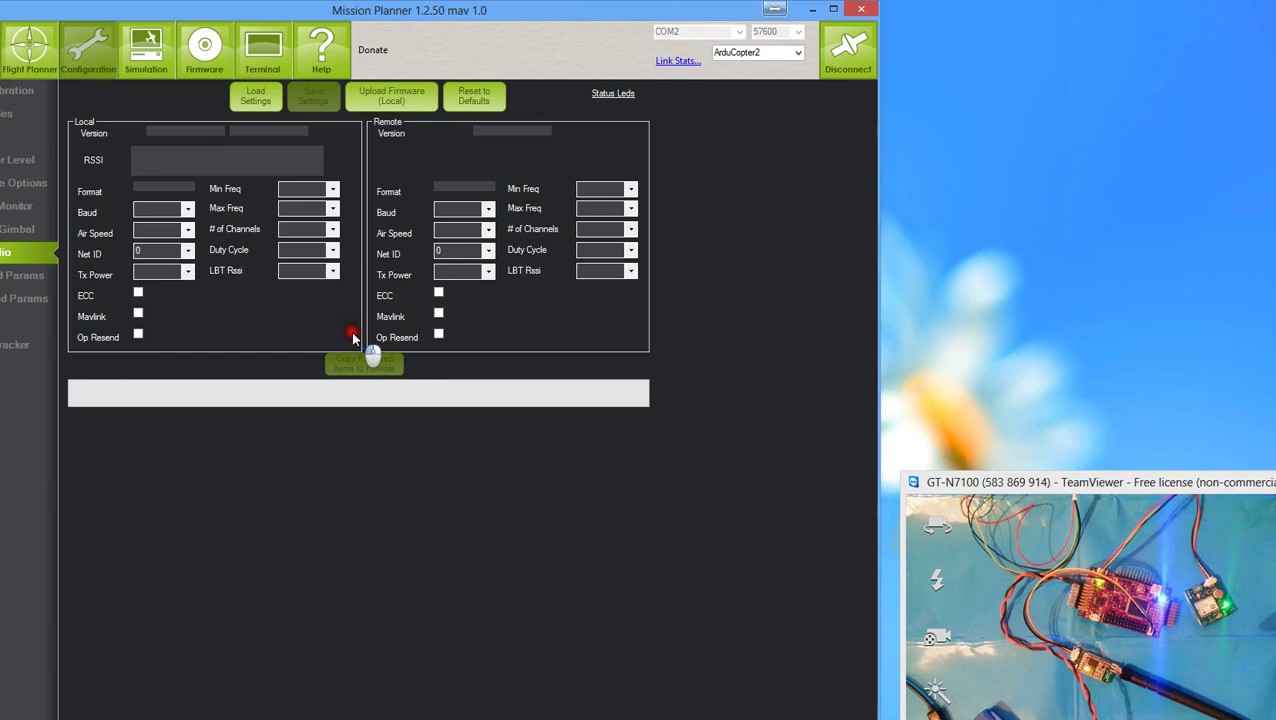
{"action": "left_click", "coordinate": [395, 367]}
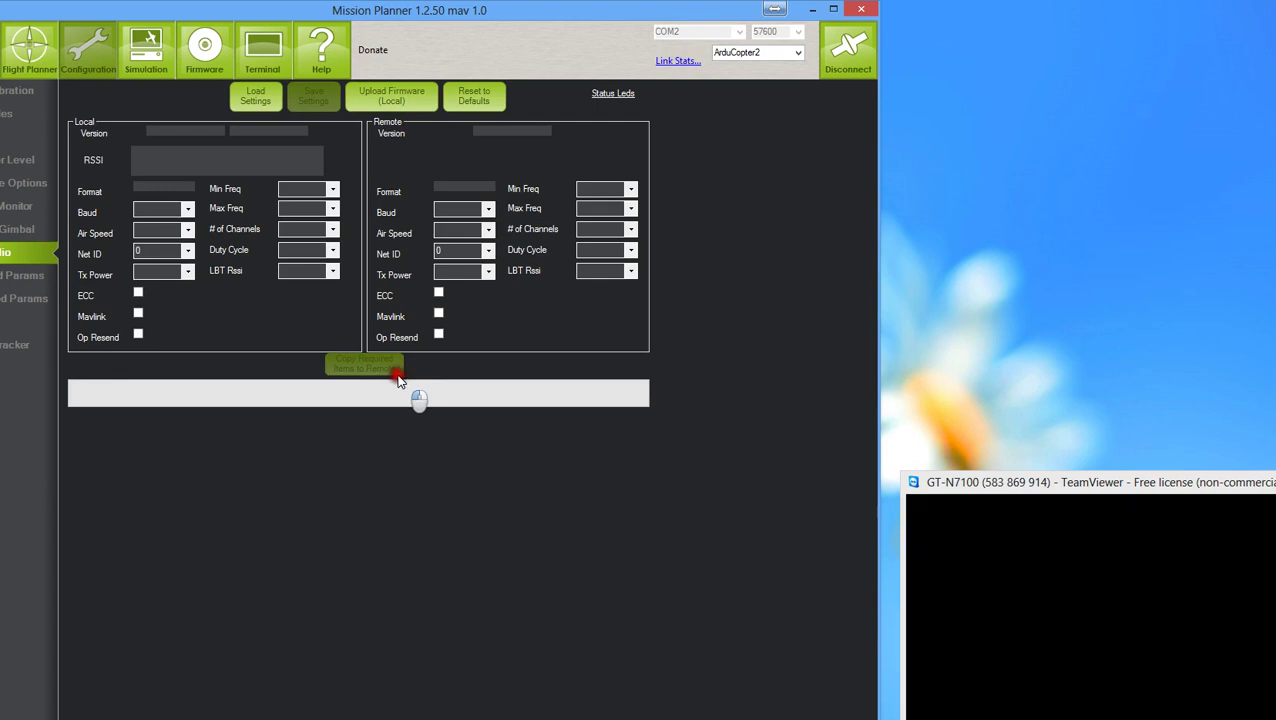
{"action": "left_click", "coordinate": [261, 90]}
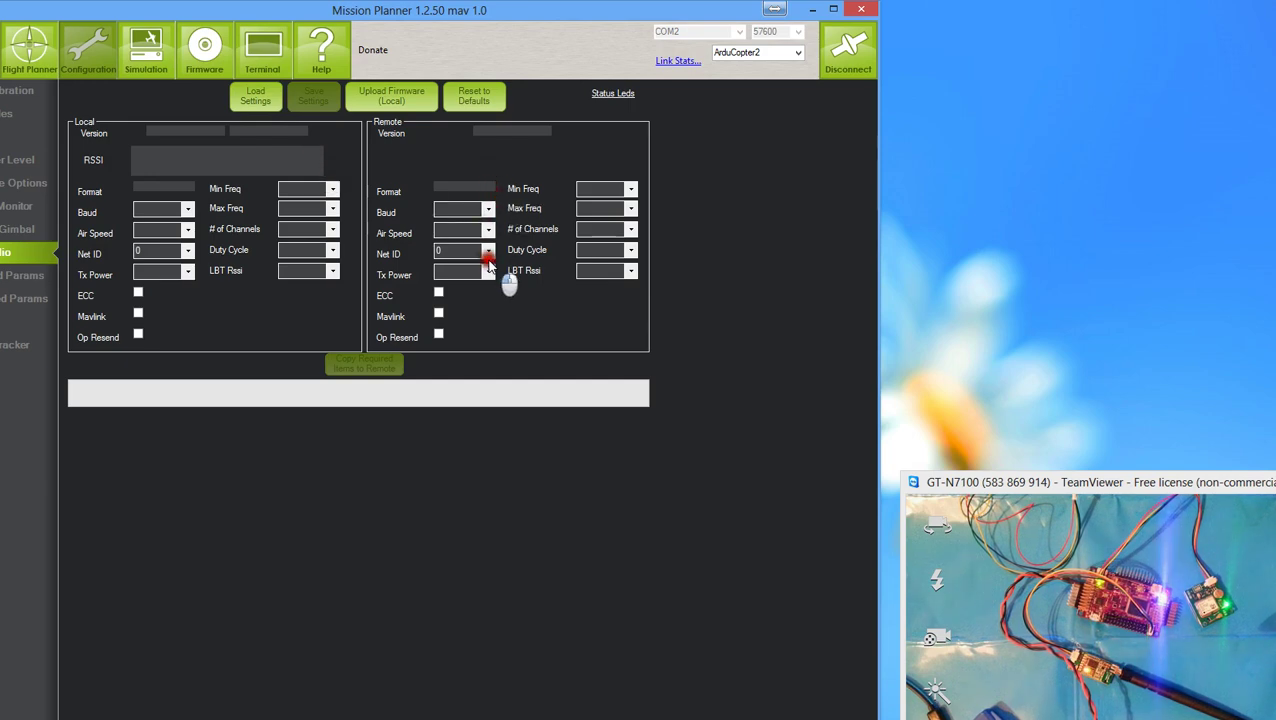
Review the standard parameters and the copter's PID tuning values, from stabilization to altitude hold and the compact configuration overview.
{"action": "left_click", "coordinate": [15, 275]}
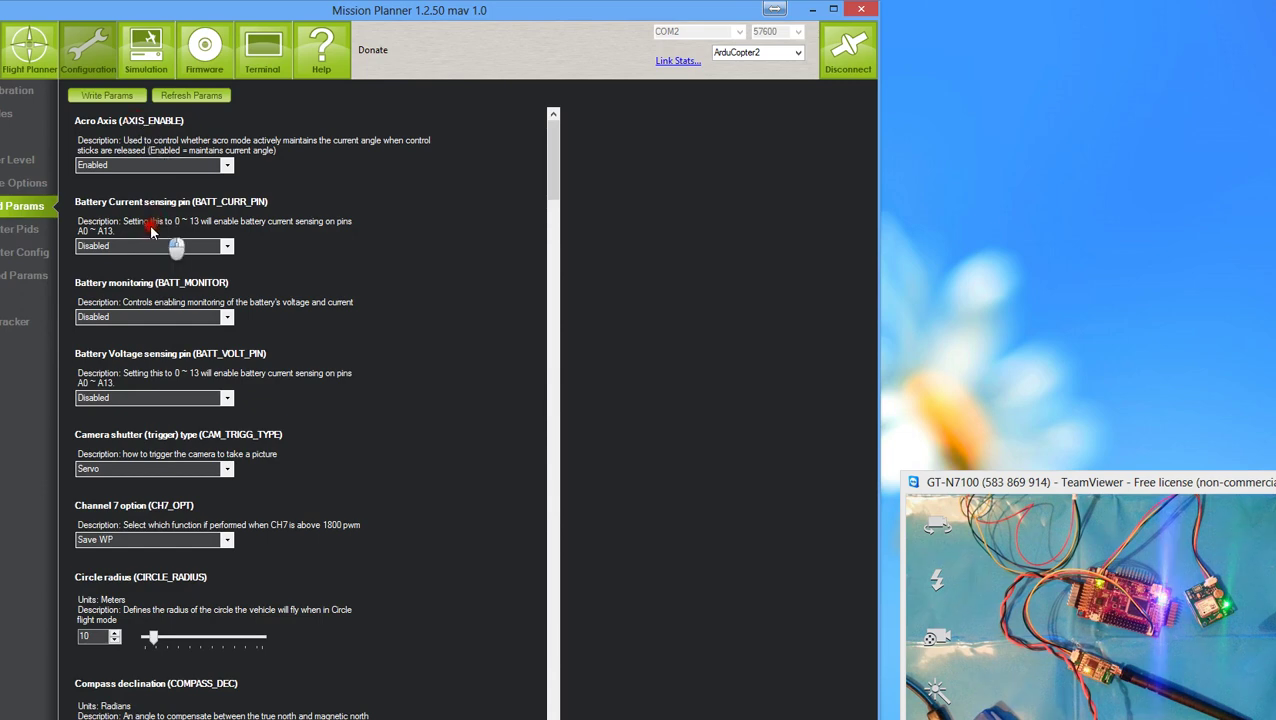
{"action": "left_click", "coordinate": [5, 233]}
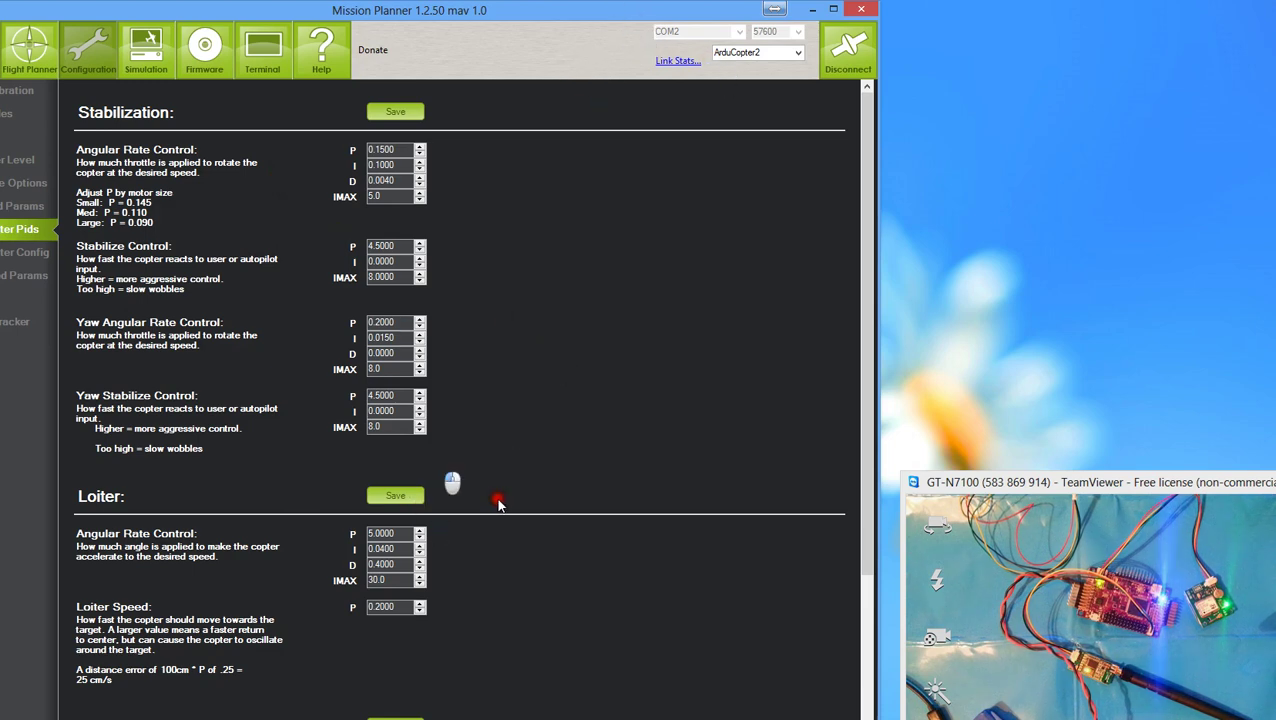
{"action": "scroll", "coordinate": [612, 396], "scroll_direction": "down", "scroll_amount": 3}
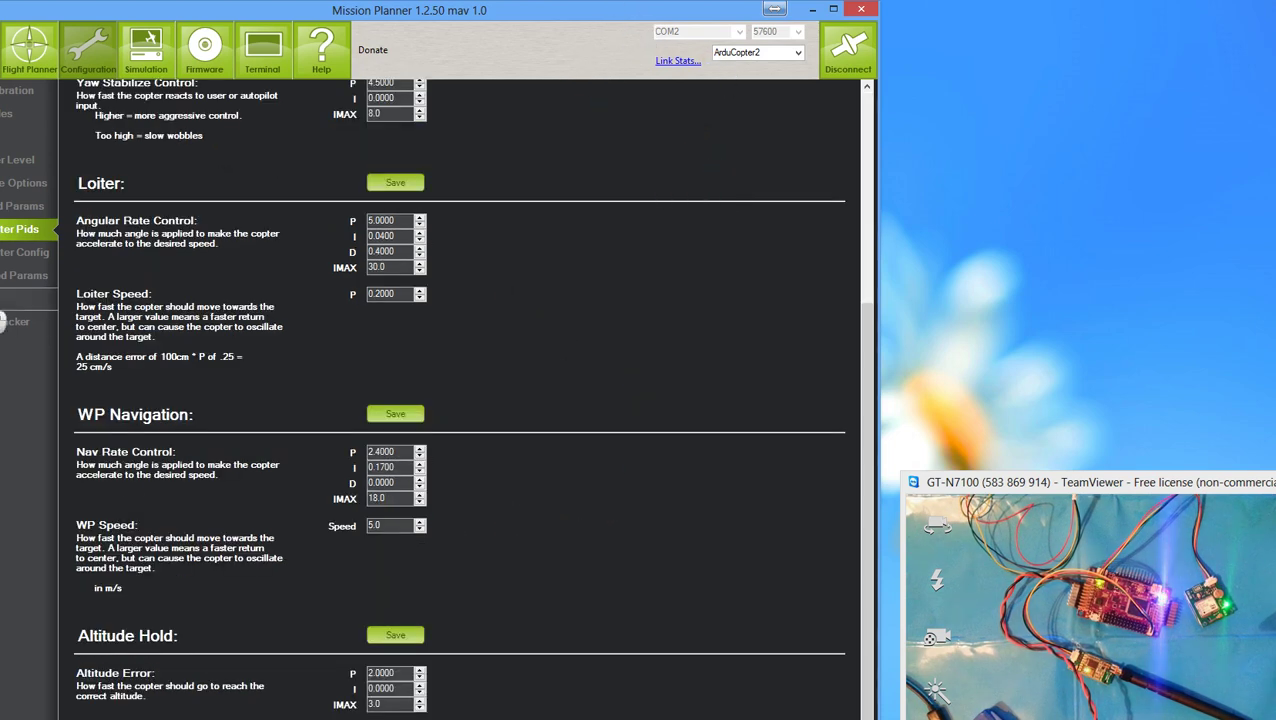
{"action": "left_click", "coordinate": [15, 252]}
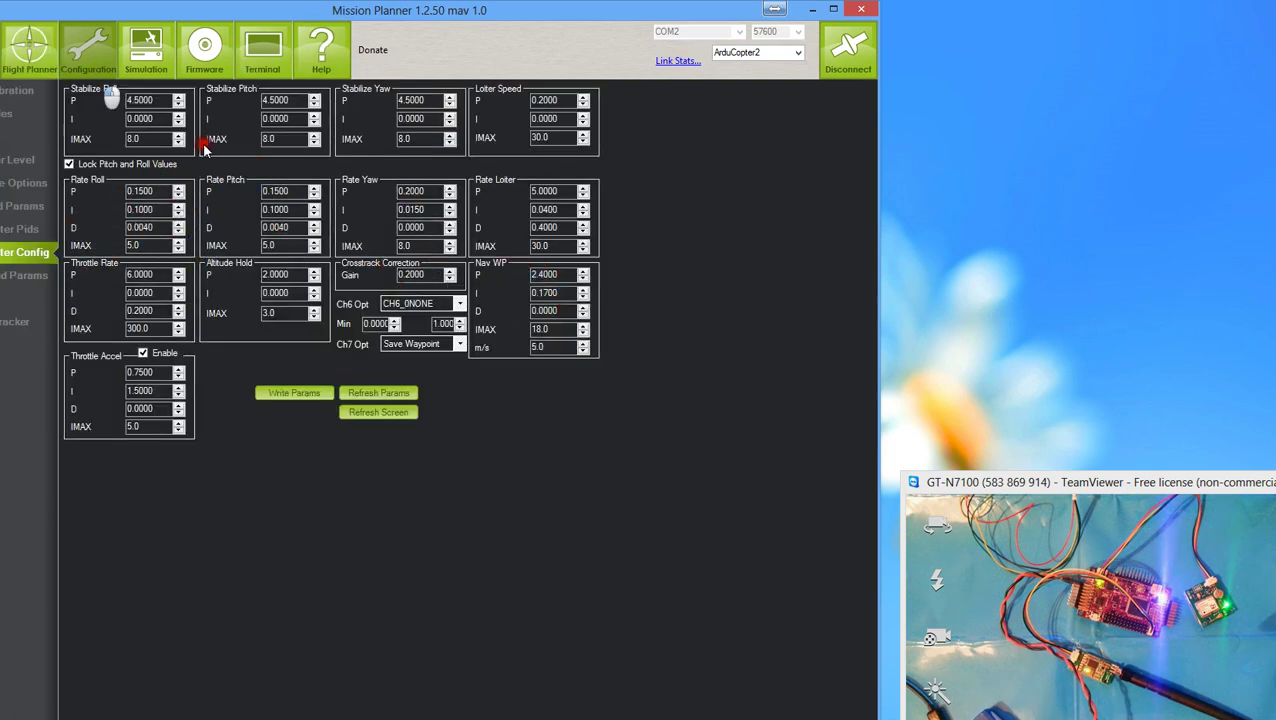
Review the advanced parameters and the full parameter list with its values, units, options and descriptions.
{"action": "left_click", "coordinate": [15, 321]}
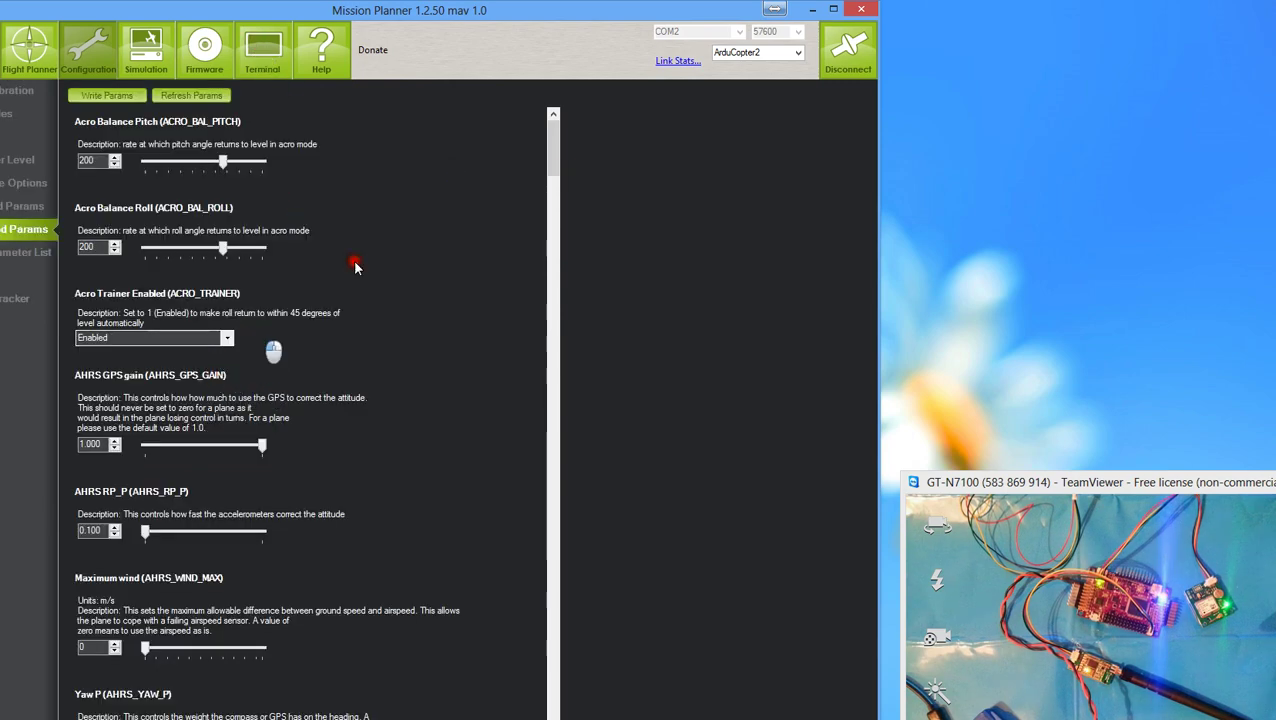
{"action": "left_click_drag", "start_coordinate": [552, 152], "coordinate": [559, 256]}
{"action": "left_click", "coordinate": [25, 252]}
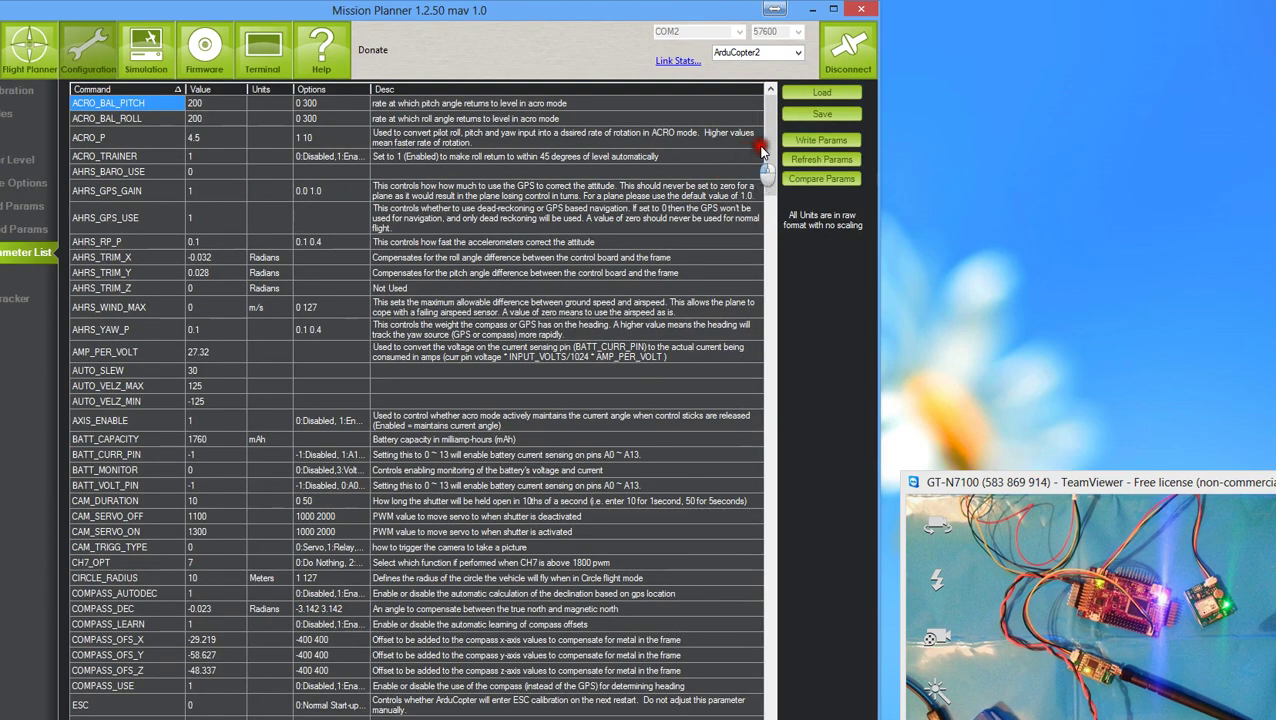
{"action": "left_click_drag", "start_coordinate": [763, 146], "coordinate": [757, 100]}
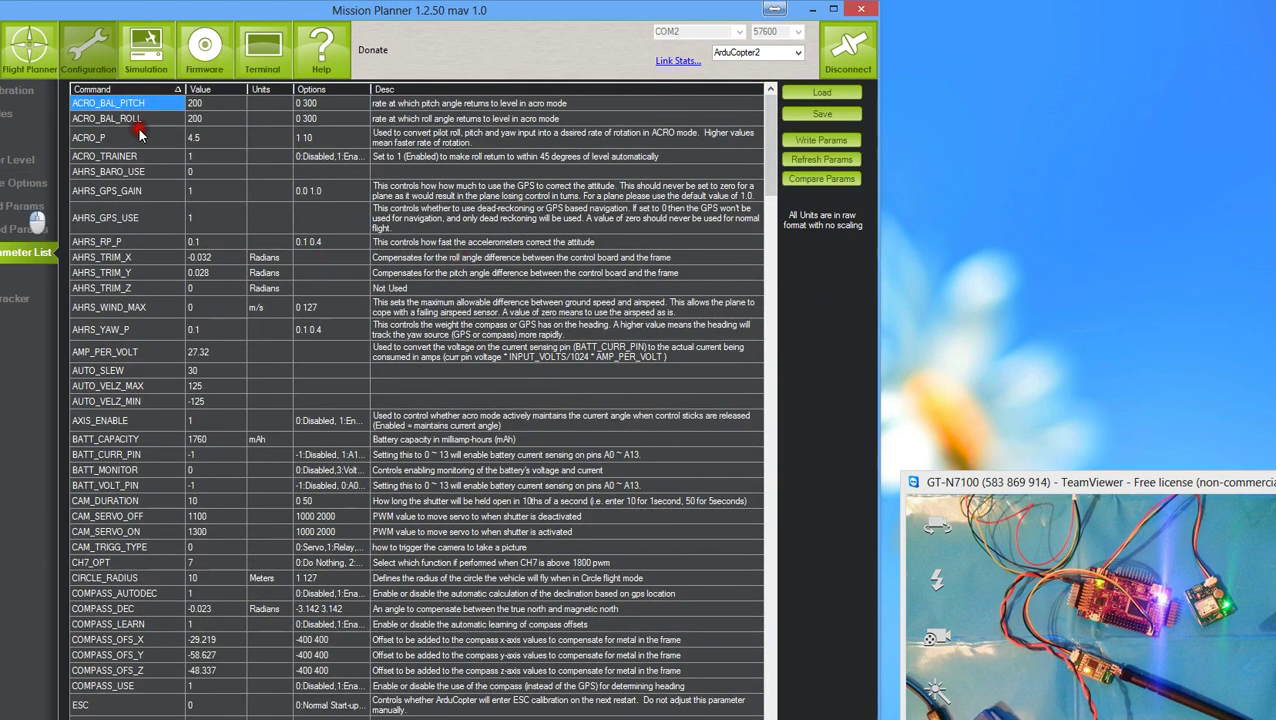
Inspect the Geo Fence type and action settings, and open the antenna tracker's pan and tilt settings.
{"action": "left_click", "coordinate": [7, 305]}
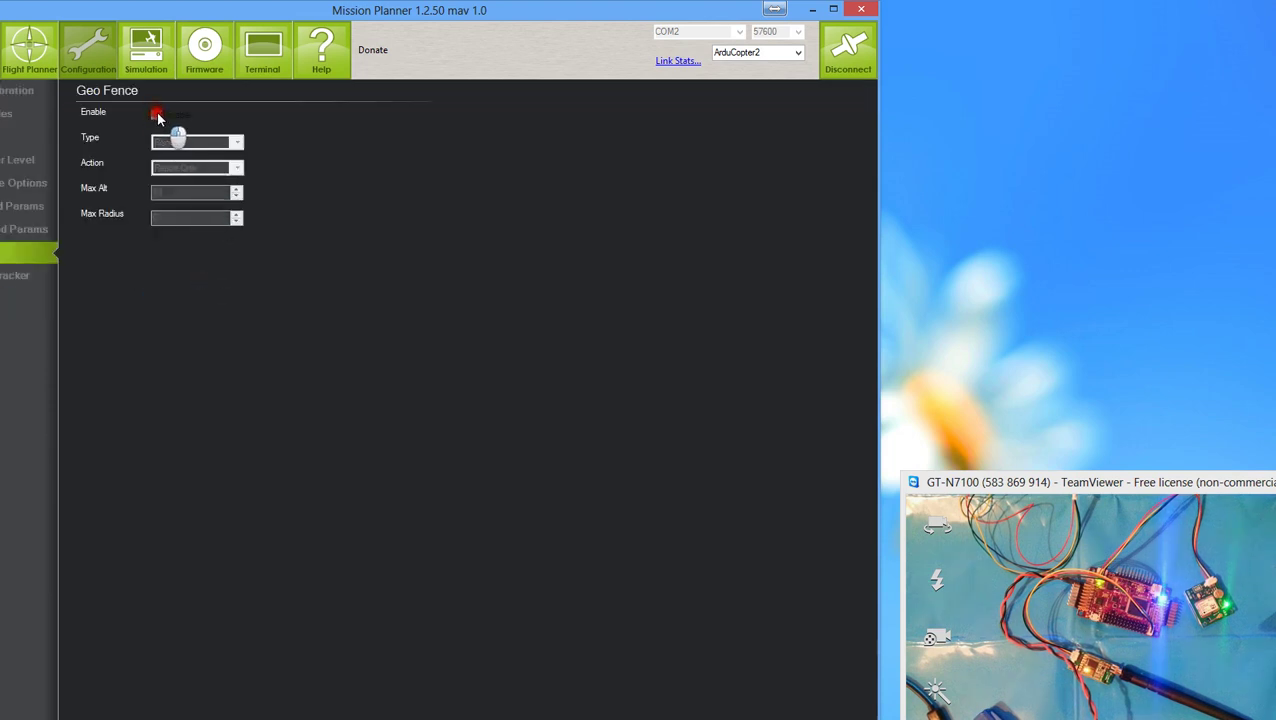
{"action": "left_click", "coordinate": [204, 150]}
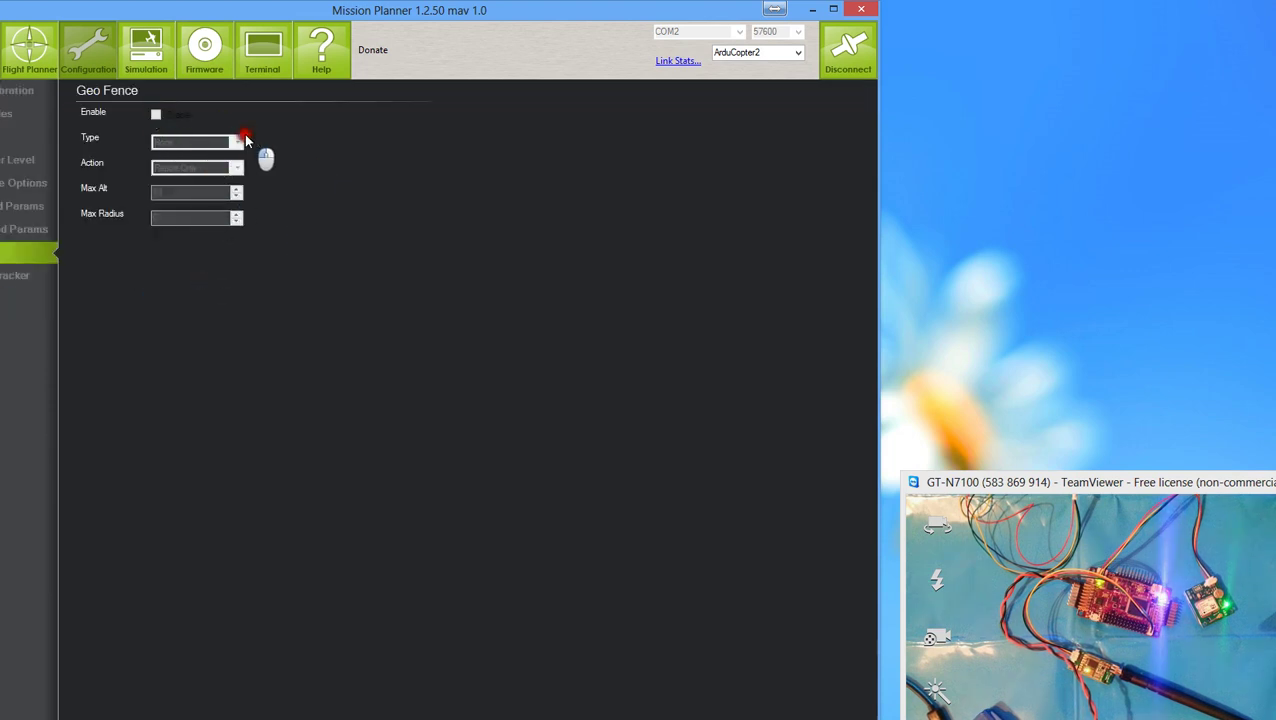
{"action": "left_click", "coordinate": [8, 276]}
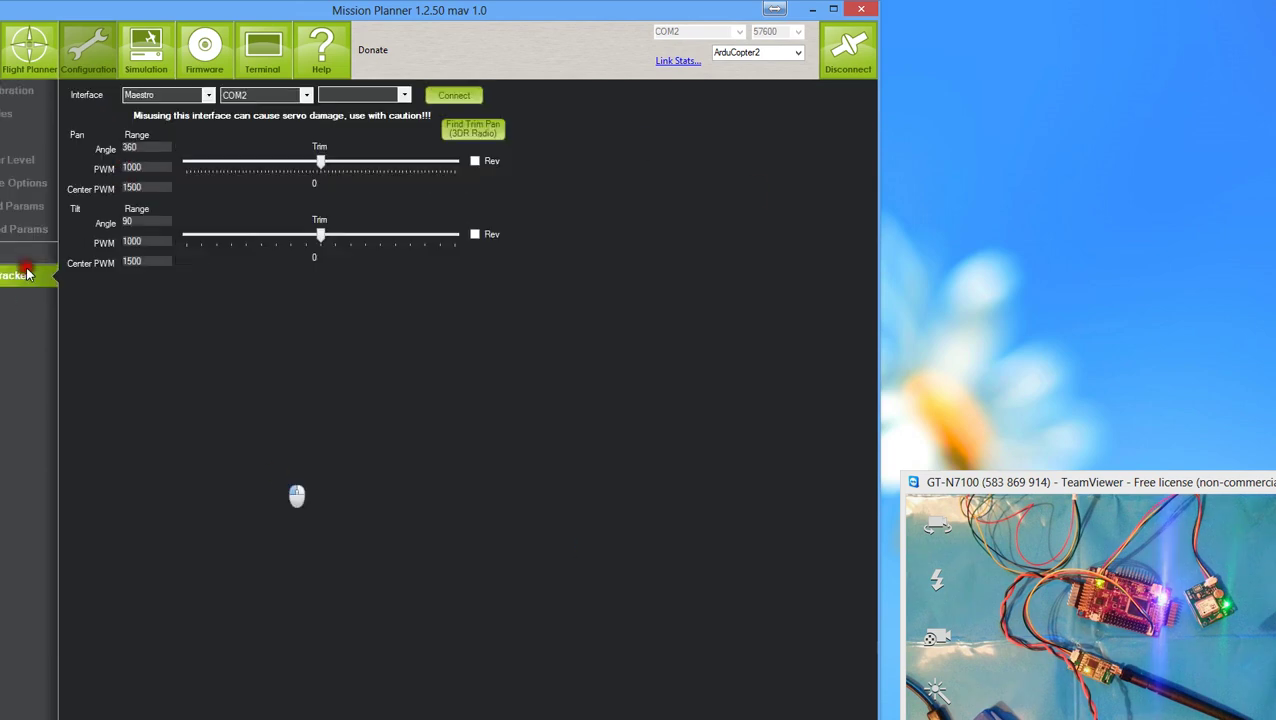
View the general planner settings and return to the radio calibration page.
{"action": "left_click", "coordinate": [14, 305]}
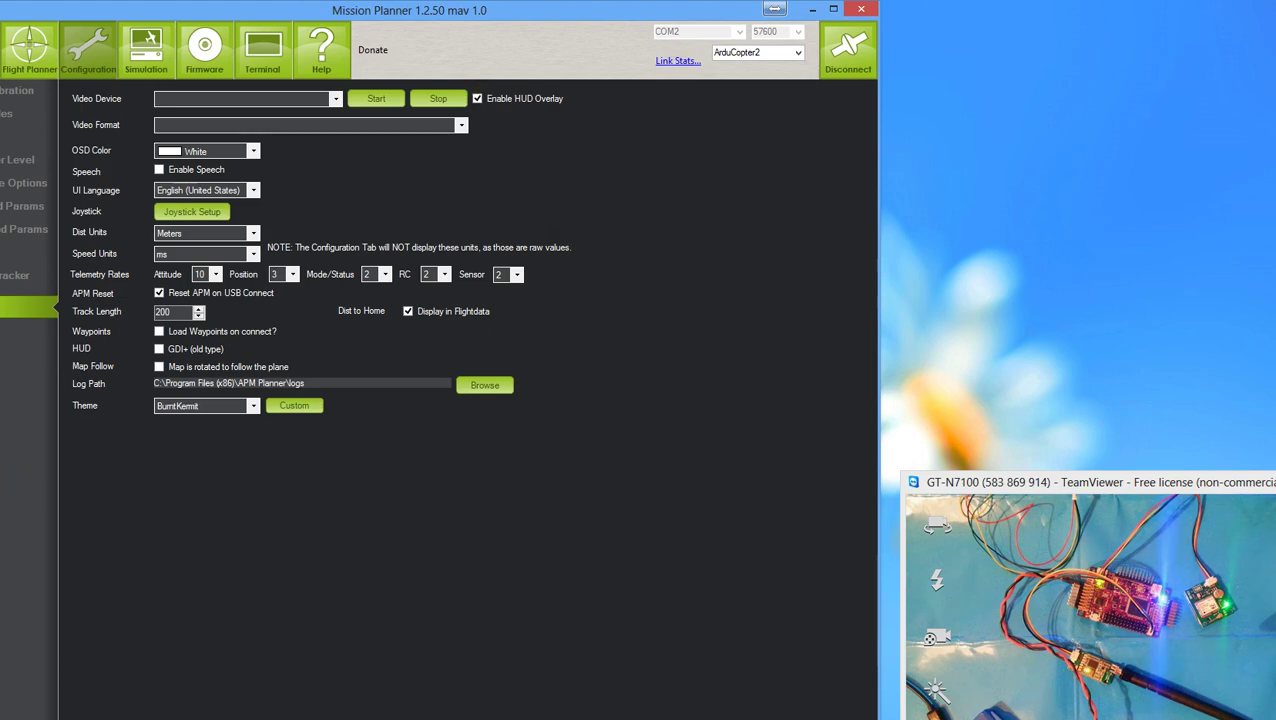
{"action": "left_click", "coordinate": [10, 98]}
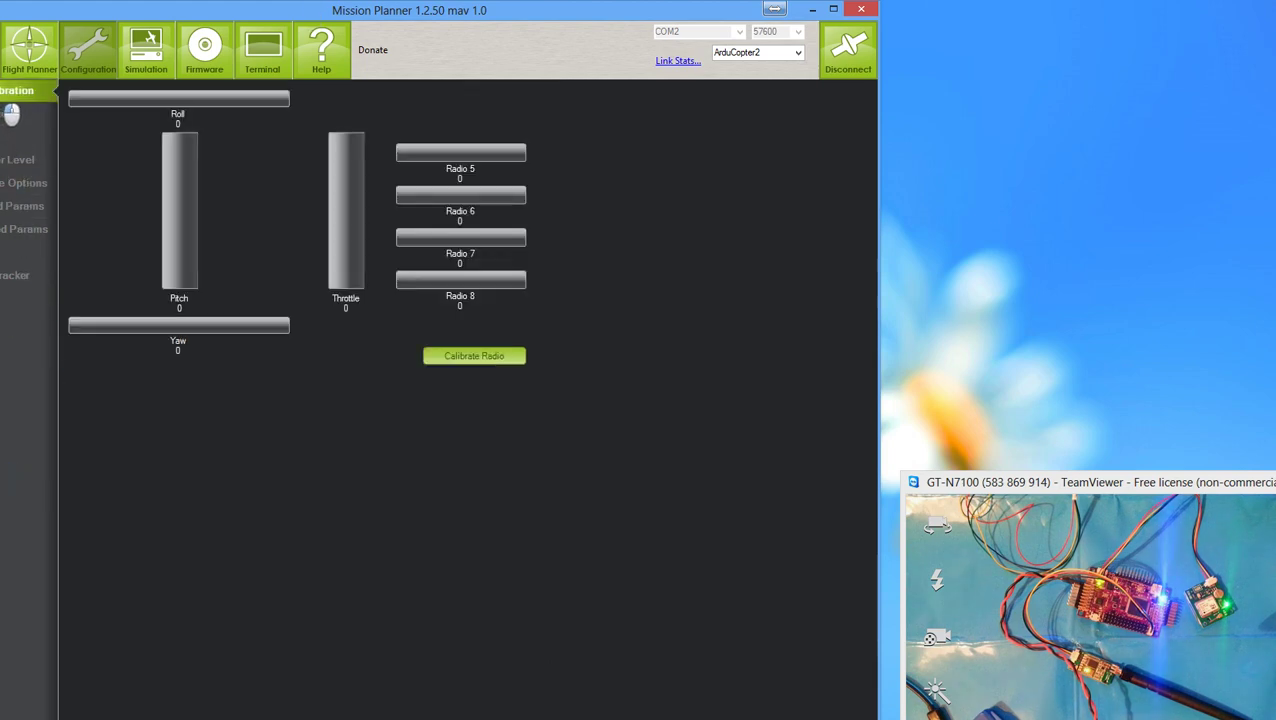